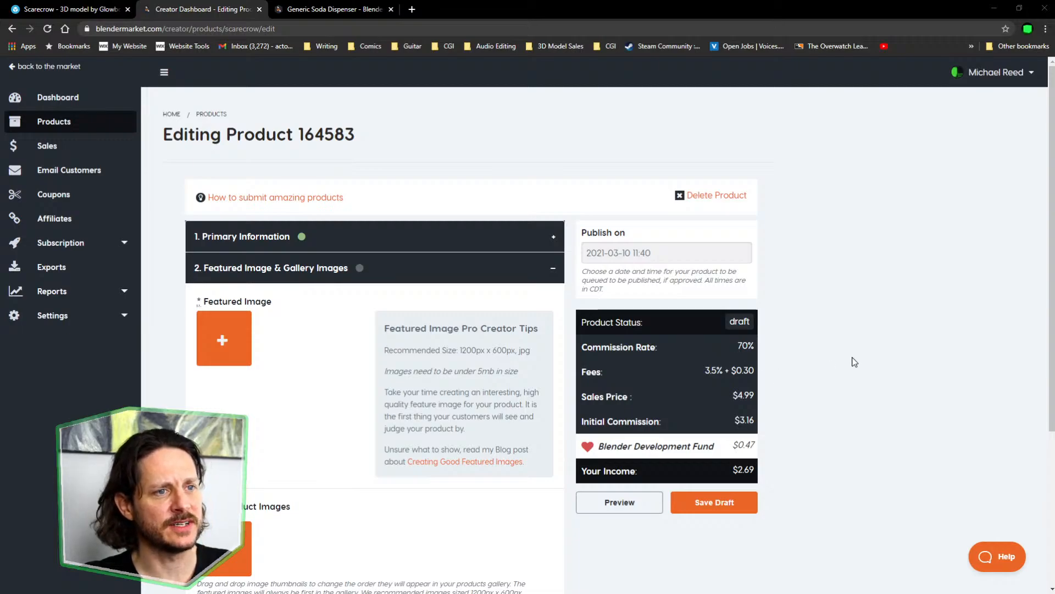
Upload GBD_Marketplace_Scarecrow_POS_01 from the Scarecrow > Renders > POS folder as the featured image, and reopen the Featured Image & Gallery Images section
scroll(860, 329, down, 2)
scroll(860, 327, down, 1)
scroll(860, 328, up, 3)
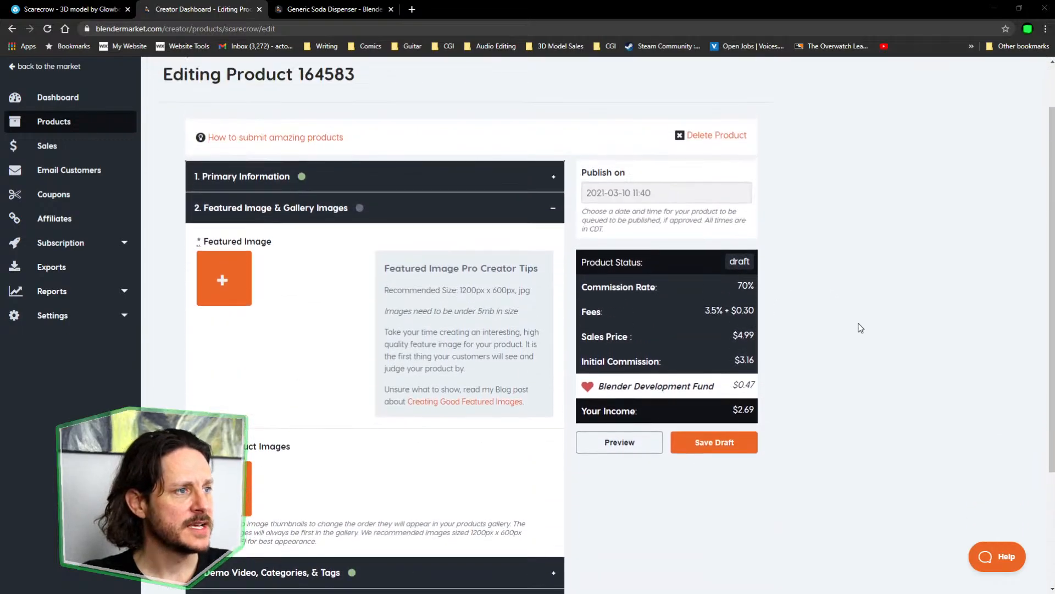
scroll(472, 330, down, 2)
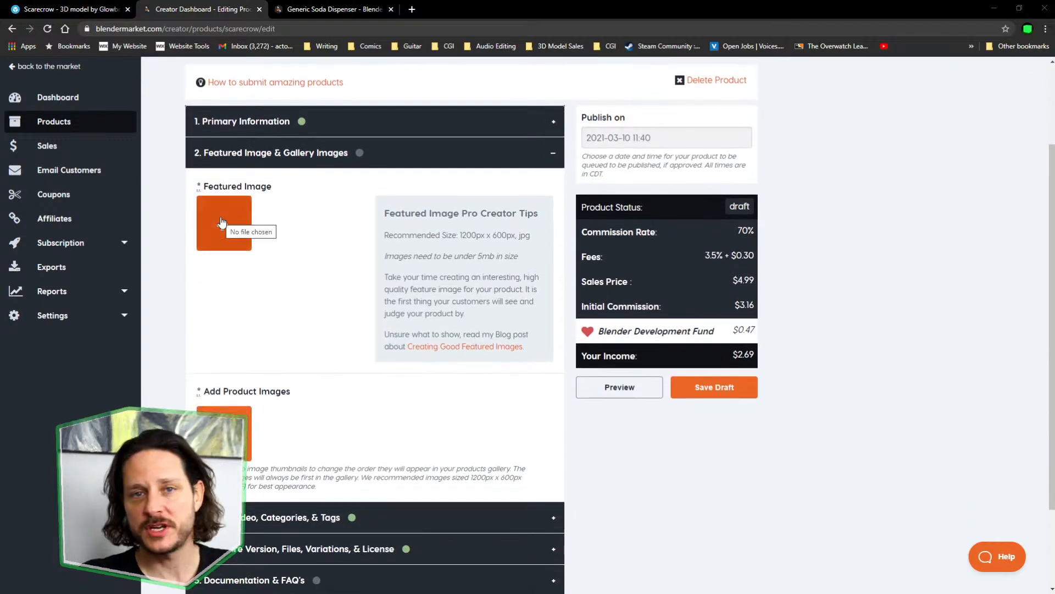
click(221, 222)
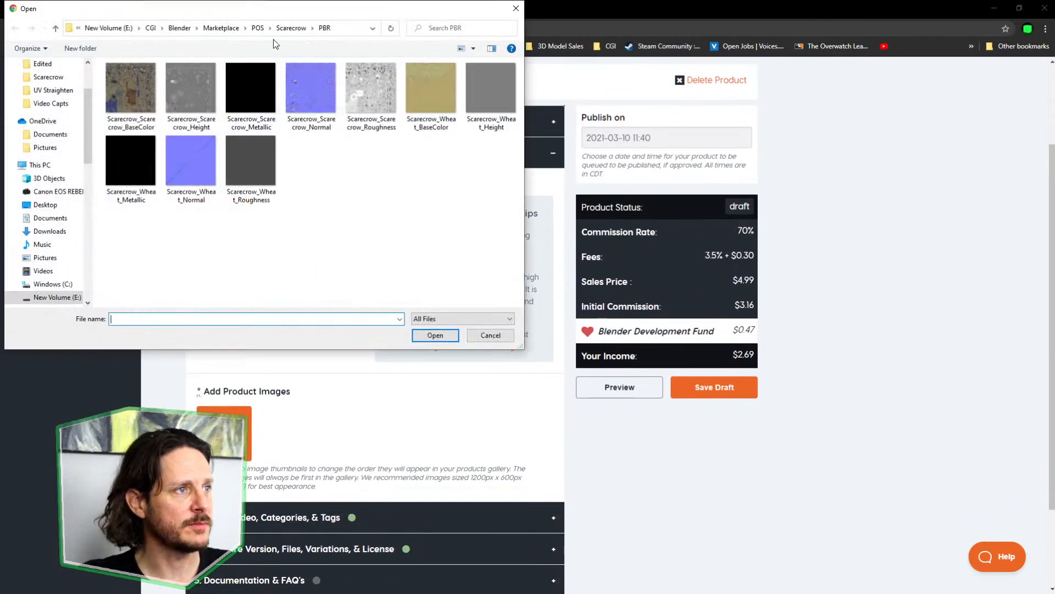
click(258, 28)
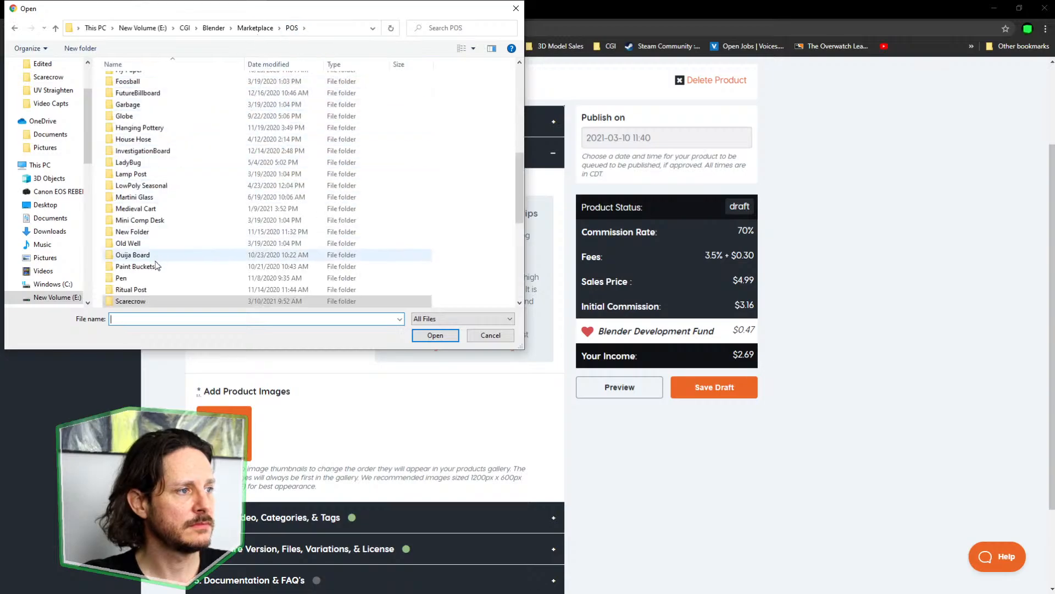
double_click(137, 302)
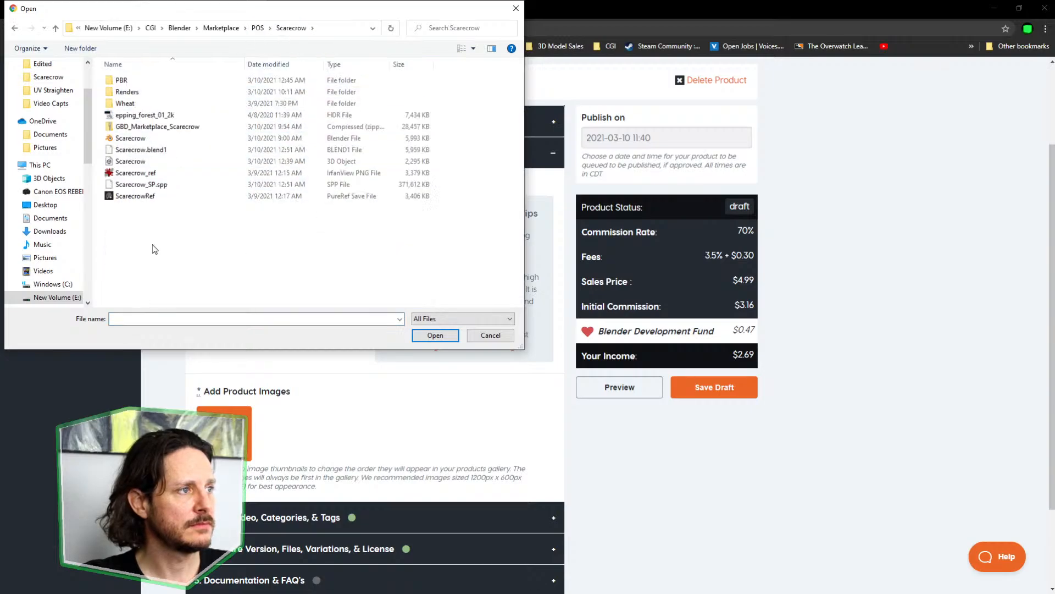
double_click(129, 89)
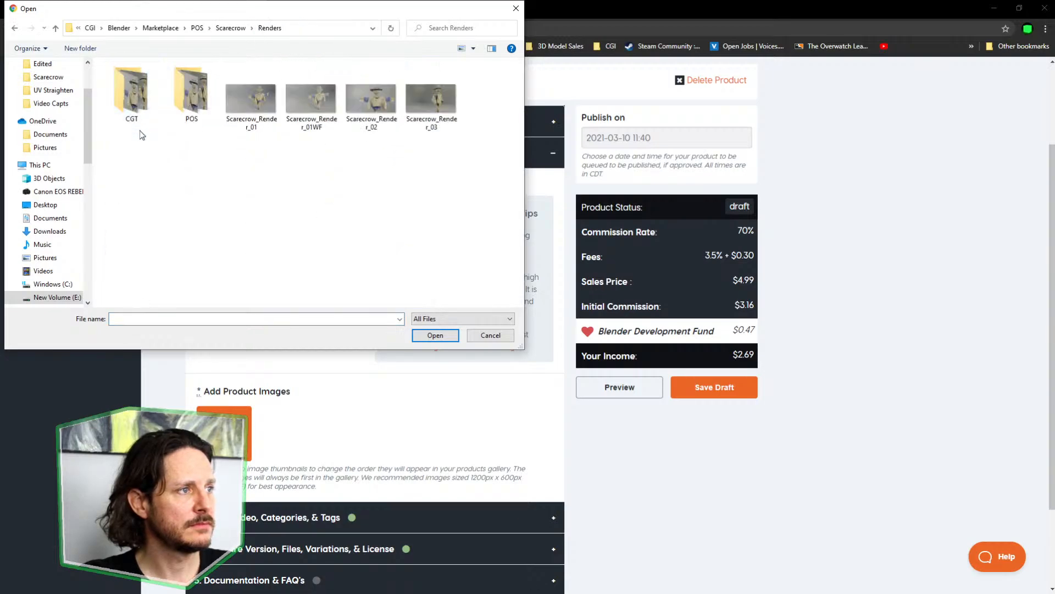
double_click(197, 96)
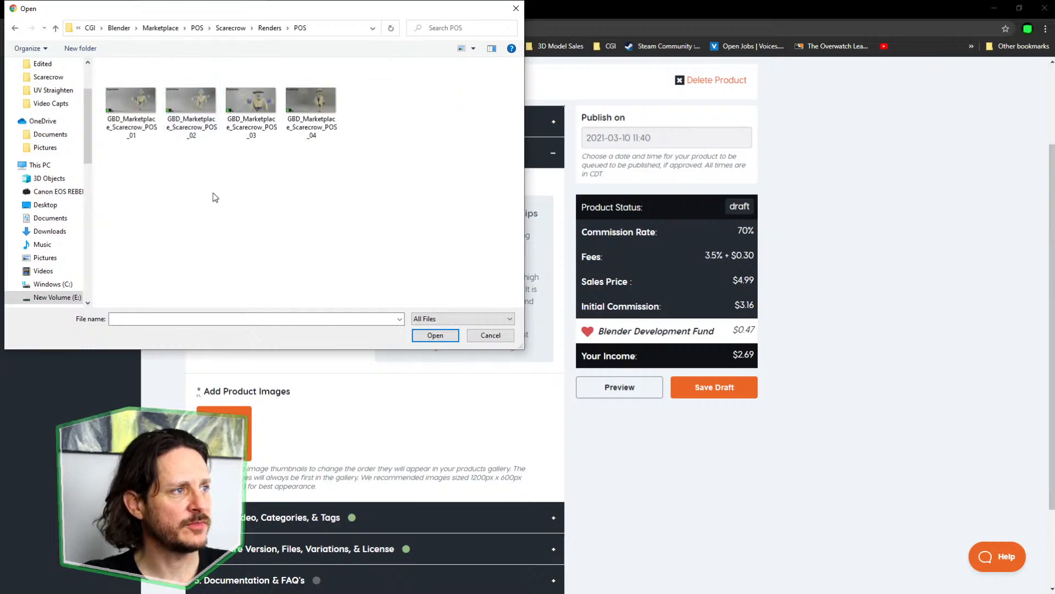
double_click(143, 105)
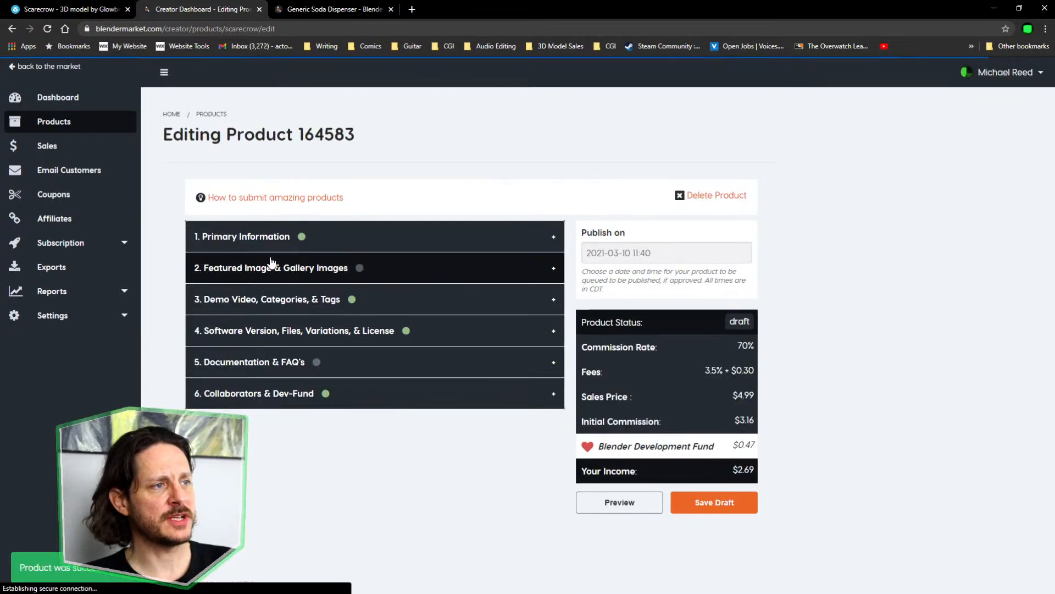
click(307, 275)
scroll(307, 274, down, 3)
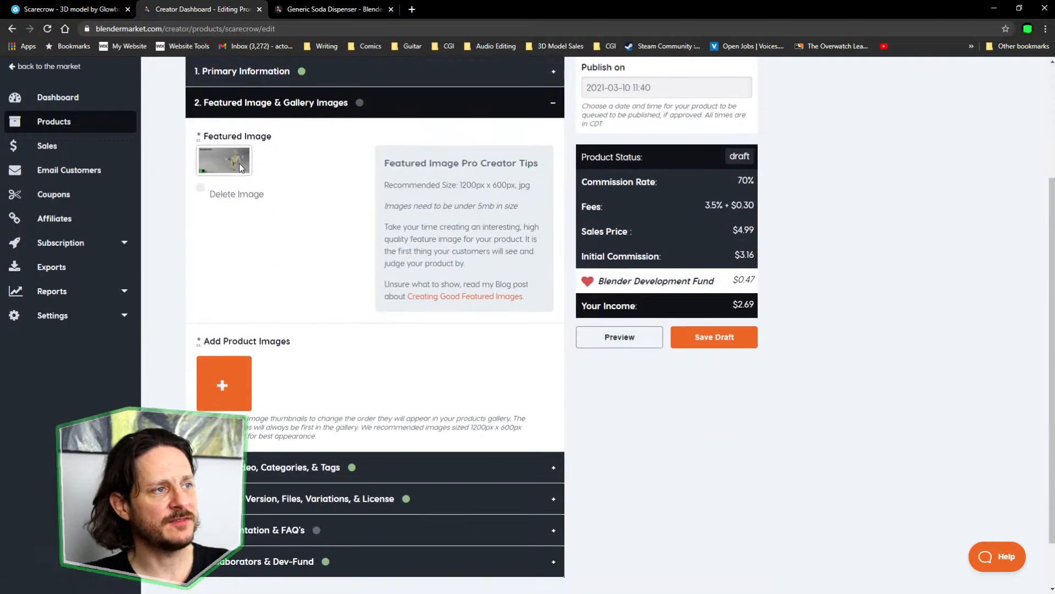
View the full-size GBD_Marketplace_Scarecrow_POS_01 render from File Explorer in the image viewer and close it
mouse_move(269, 591)
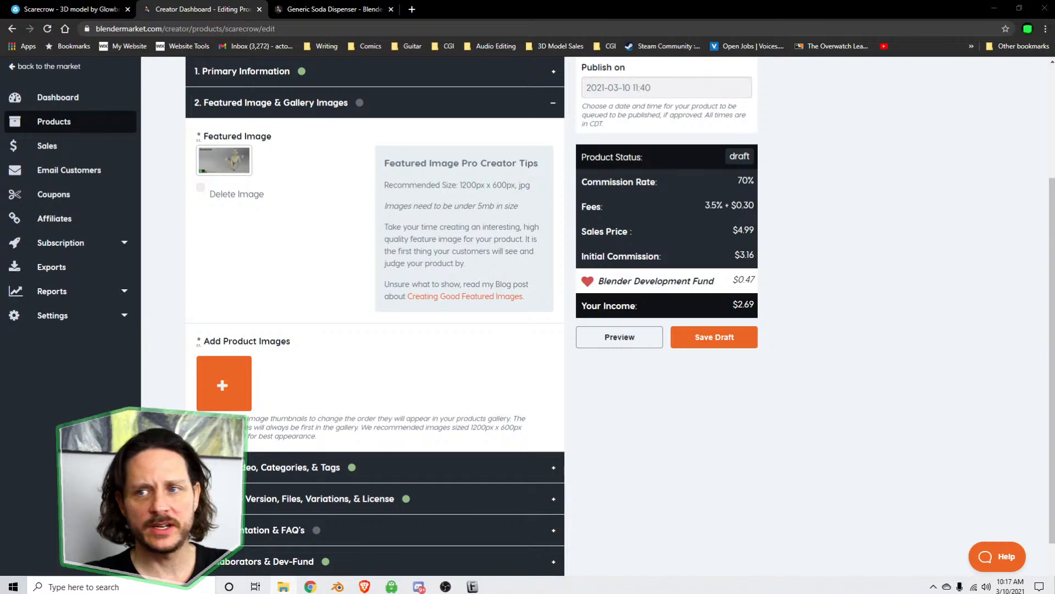
click(283, 584)
double_click(514, 216)
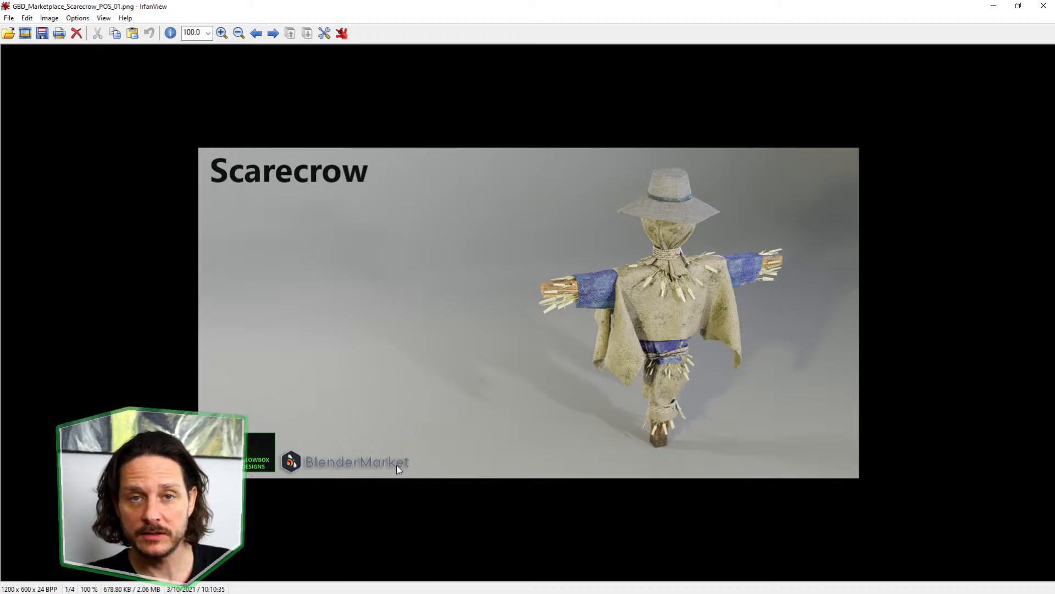
click(1042, 7)
View GBD_CGTMarket_Scarecrow_POS_01 from the Renders > CGT folder for comparison, and close the image and the folder window
click(346, 184)
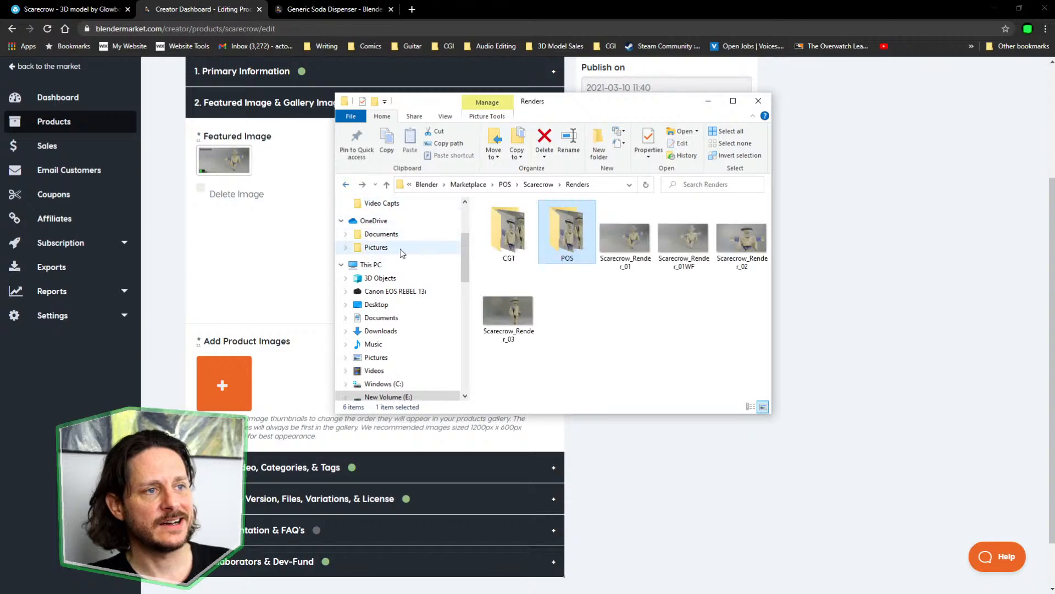
double_click(512, 229)
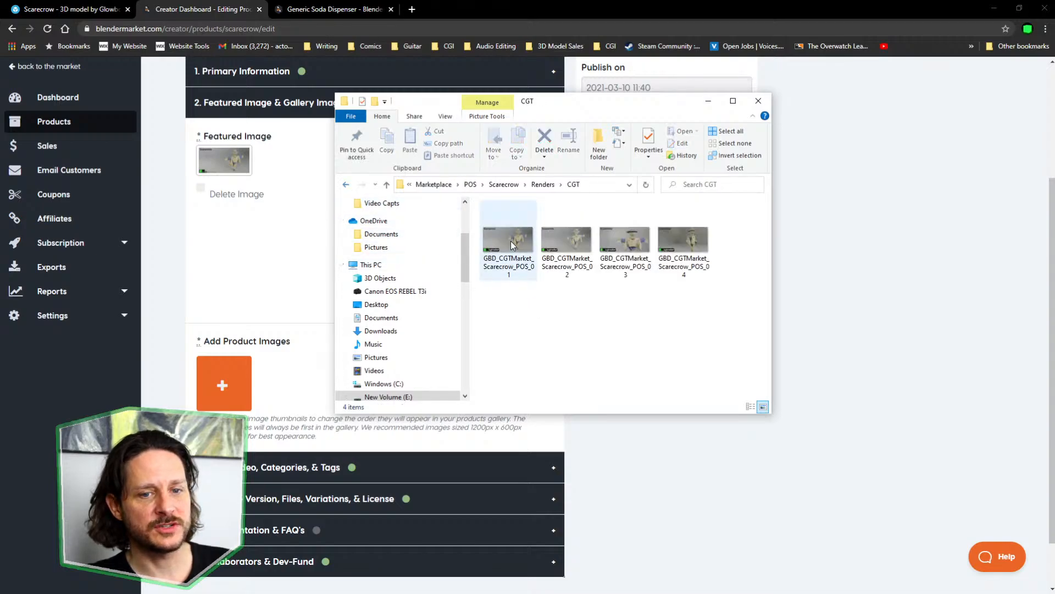
mouse_move(511, 241)
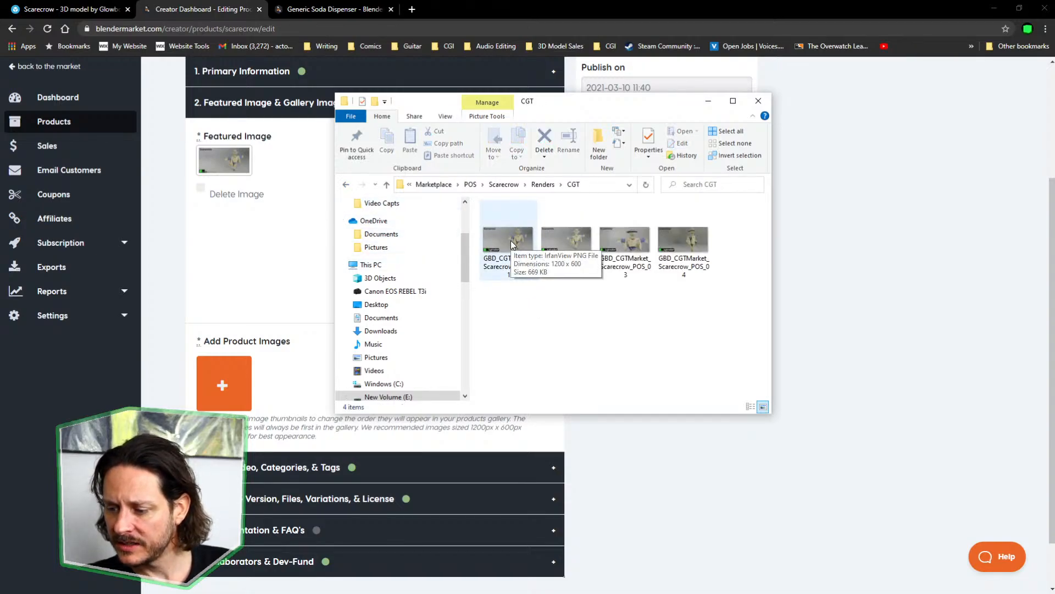
double_click(510, 240)
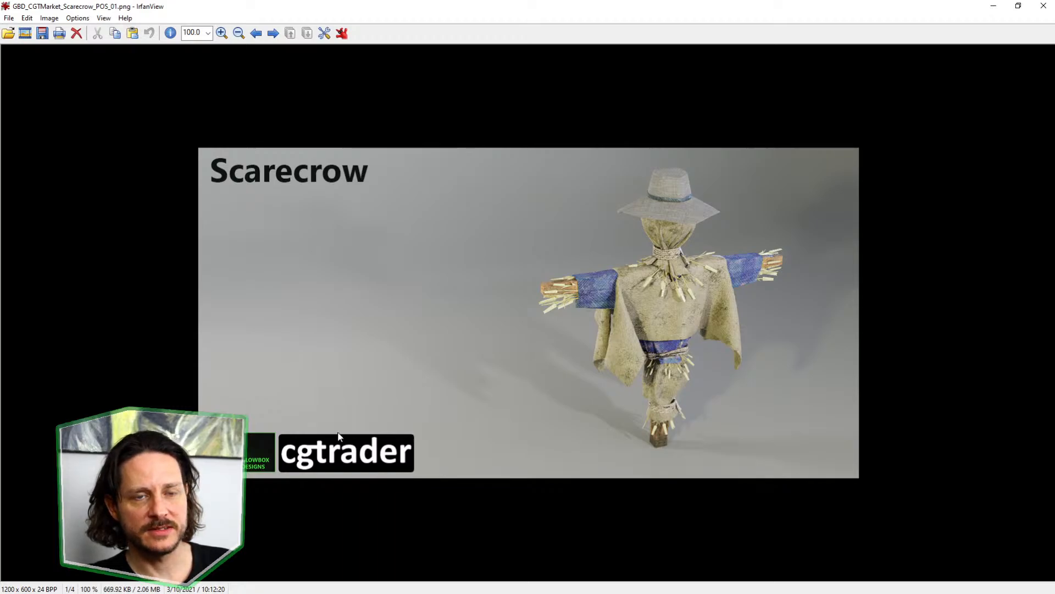
click(1043, 6)
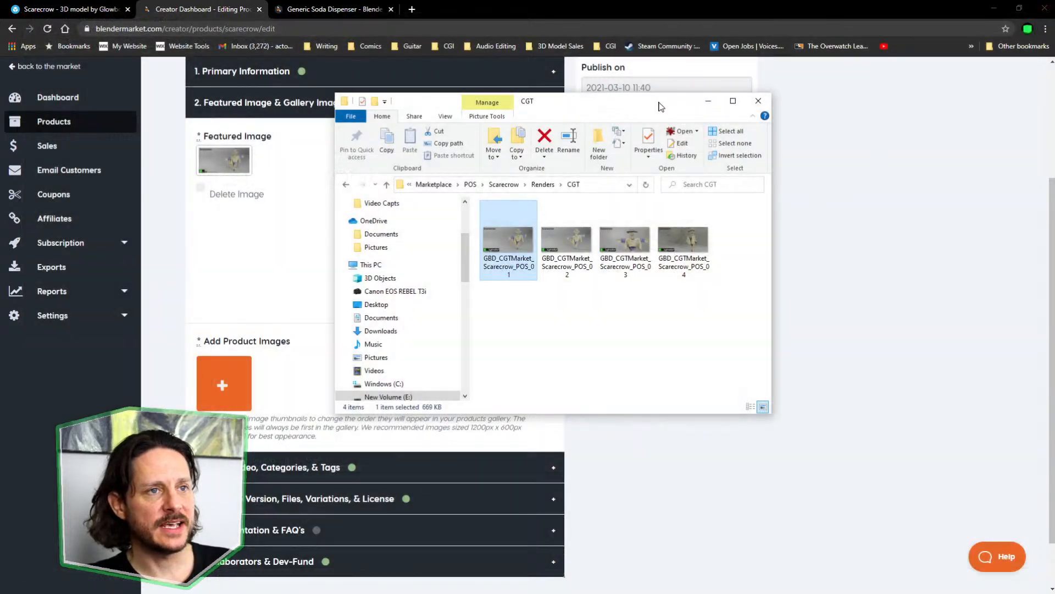
click(758, 102)
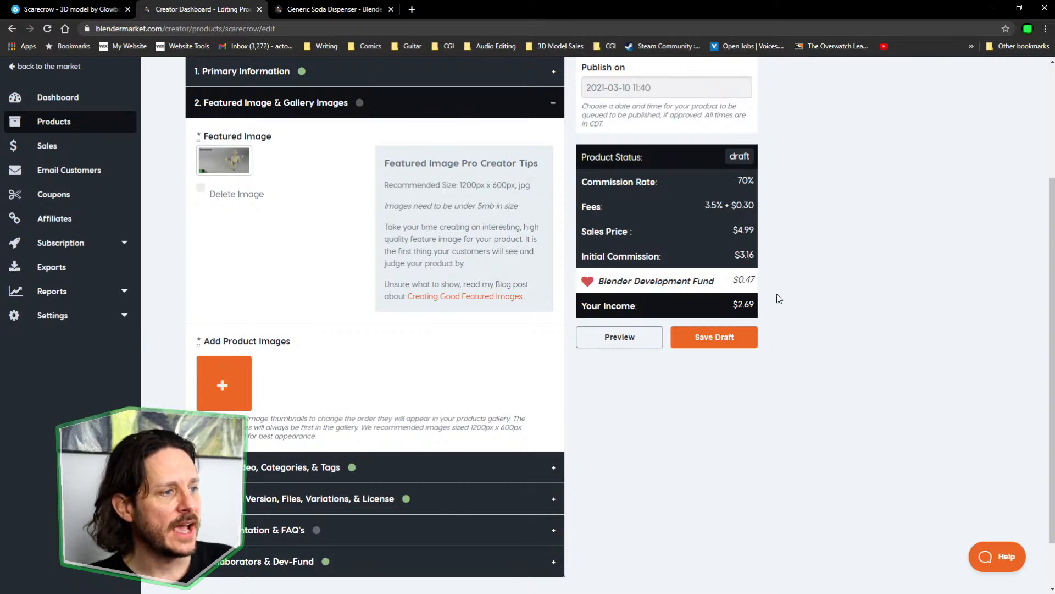
Add GBD_Marketplace_Scarecrow_POS_02, POS_03 and POS_04 to the listing as product gallery images
click(223, 384)
click(208, 72)
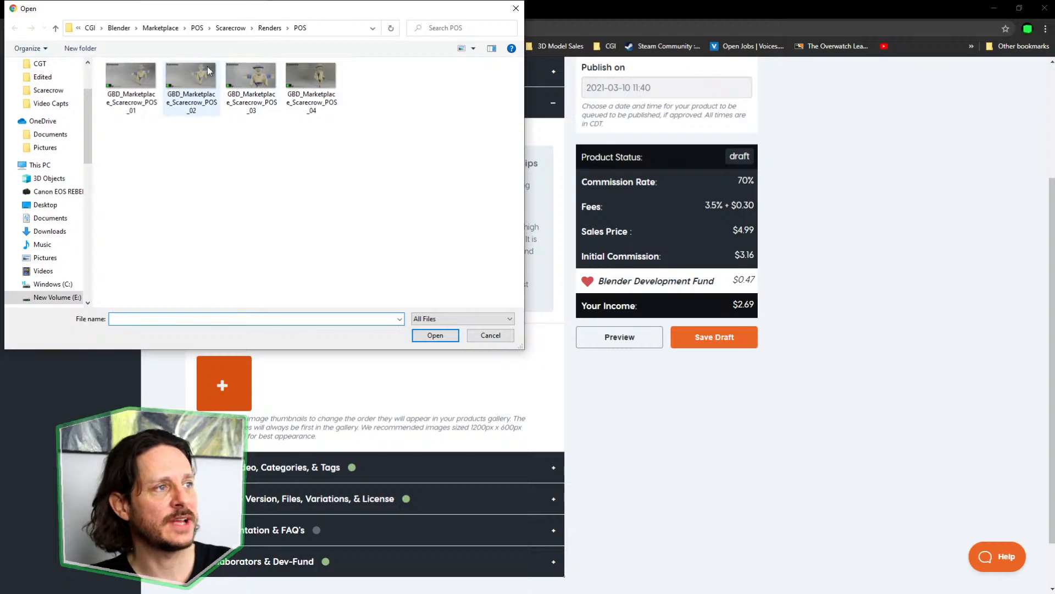
shift+click(332, 101)
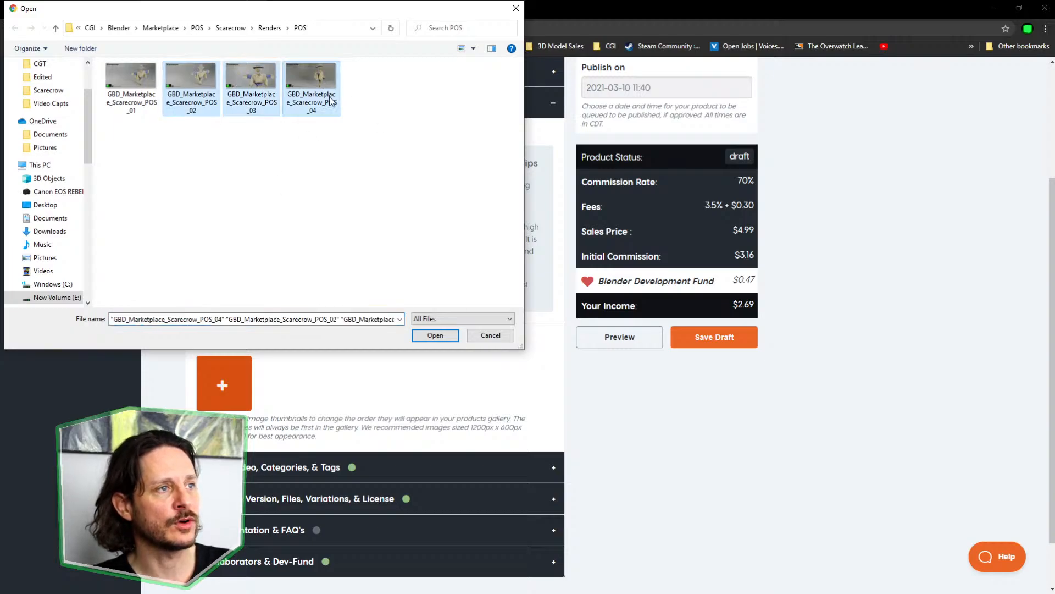
click(435, 336)
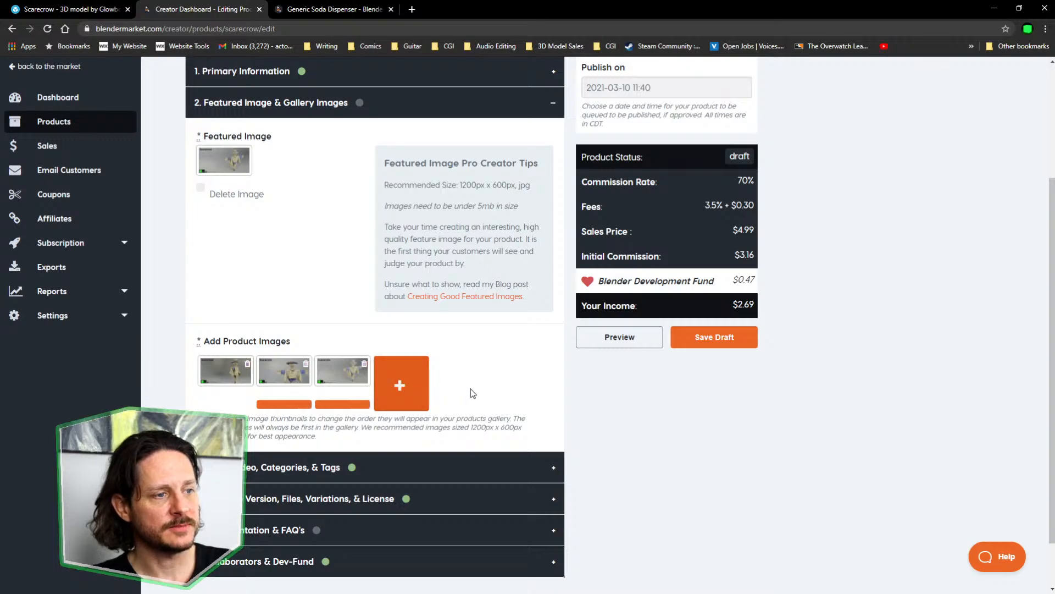
Look at the Demo Video, Categories, & Tags section and collapse it again
scroll(528, 391, down, 2)
click(467, 408)
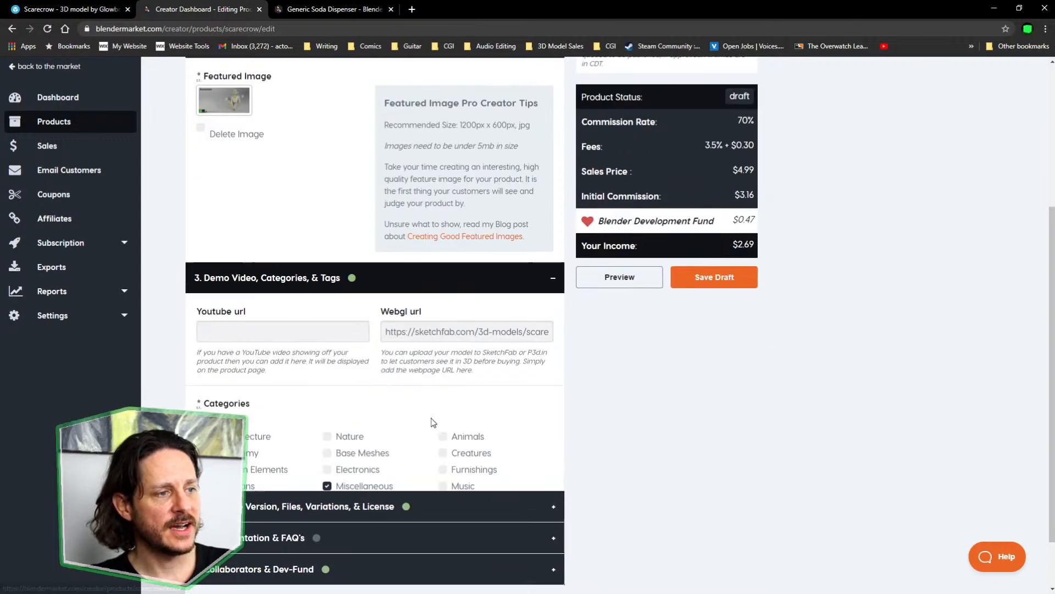
click(287, 75)
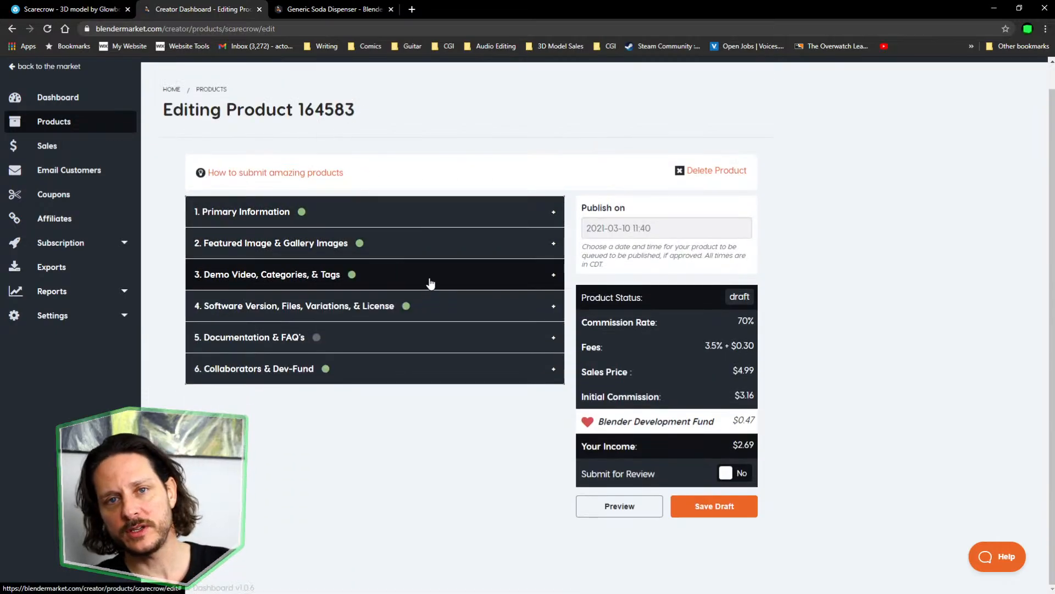
Copy the first paragraph of the product description in Primary Information into the Excerpt field
click(288, 216)
scroll(308, 231, down, 2)
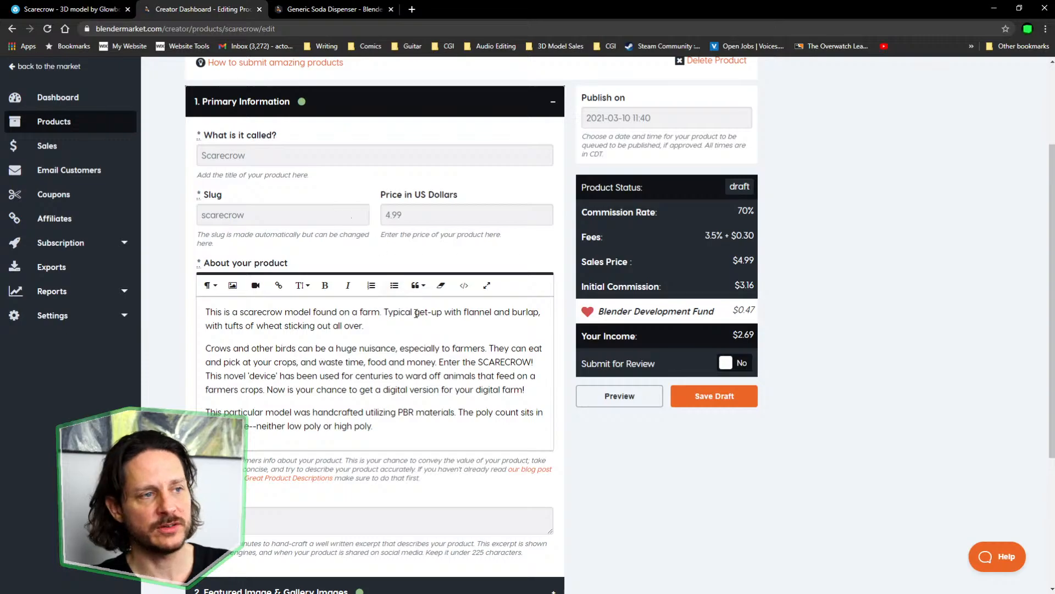
scroll(416, 313, down, 1)
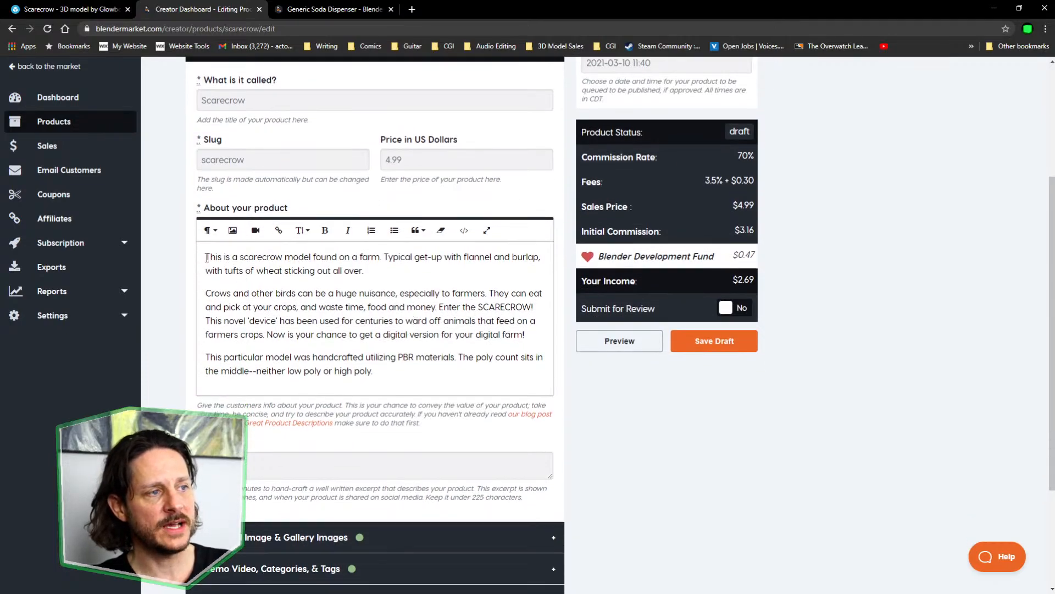
drag(207, 258, 443, 380)
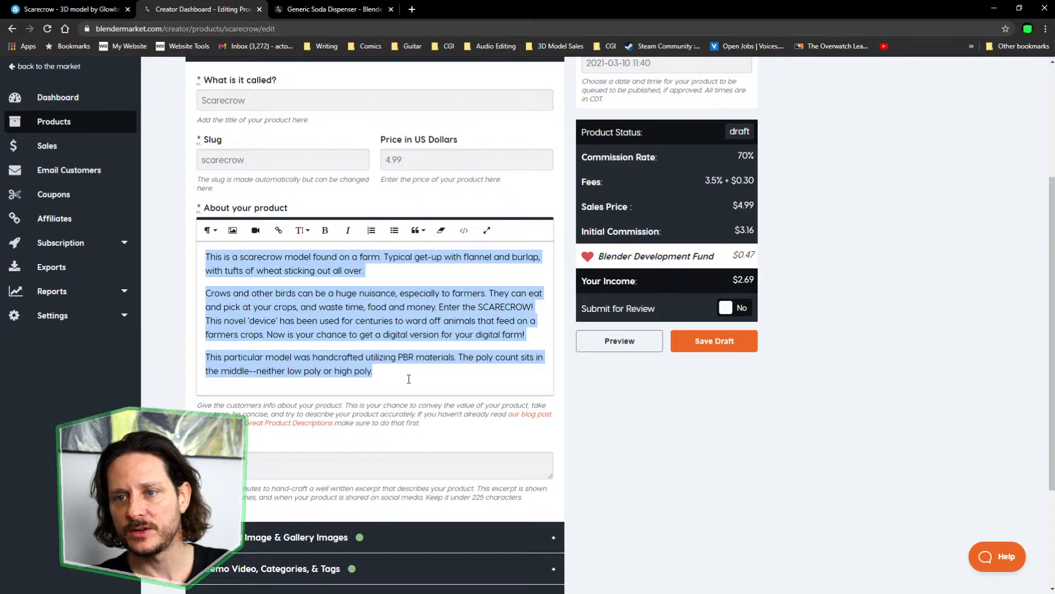
click(409, 378)
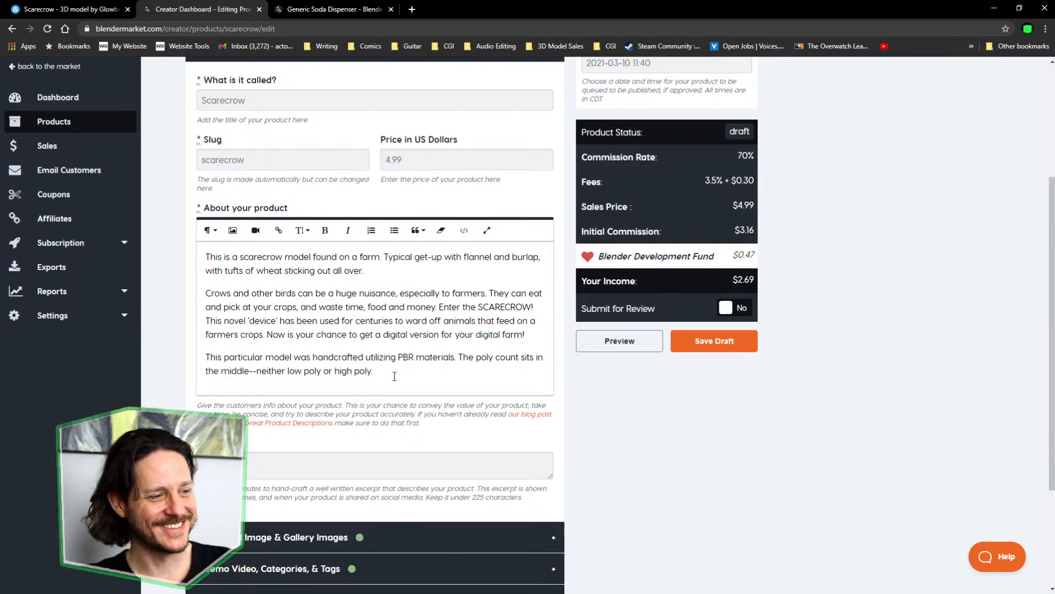
scroll(393, 370, down, 2)
scroll(391, 401, up, 1)
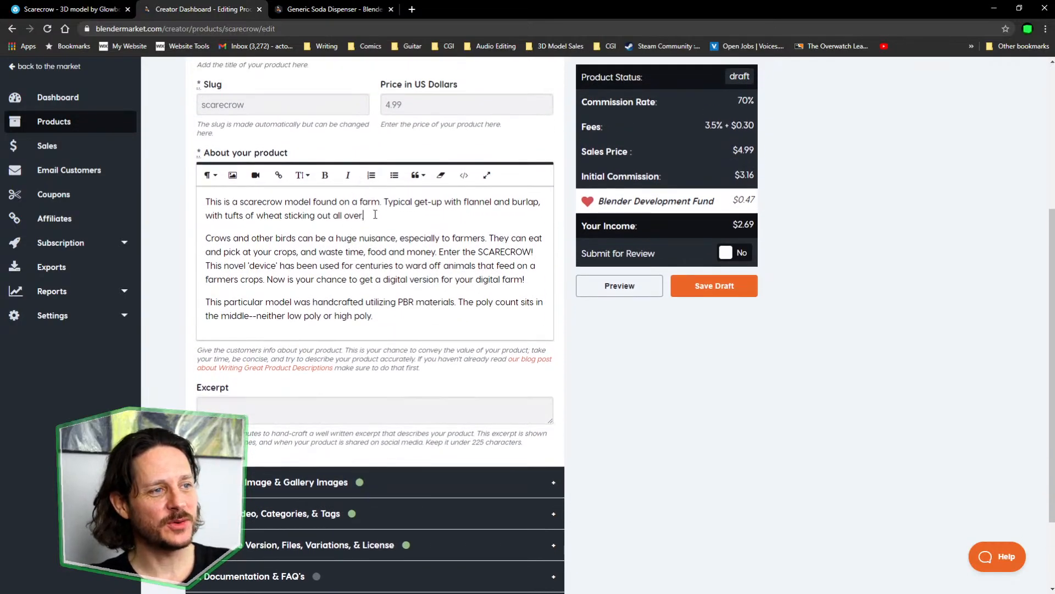
drag(365, 216, 241, 201)
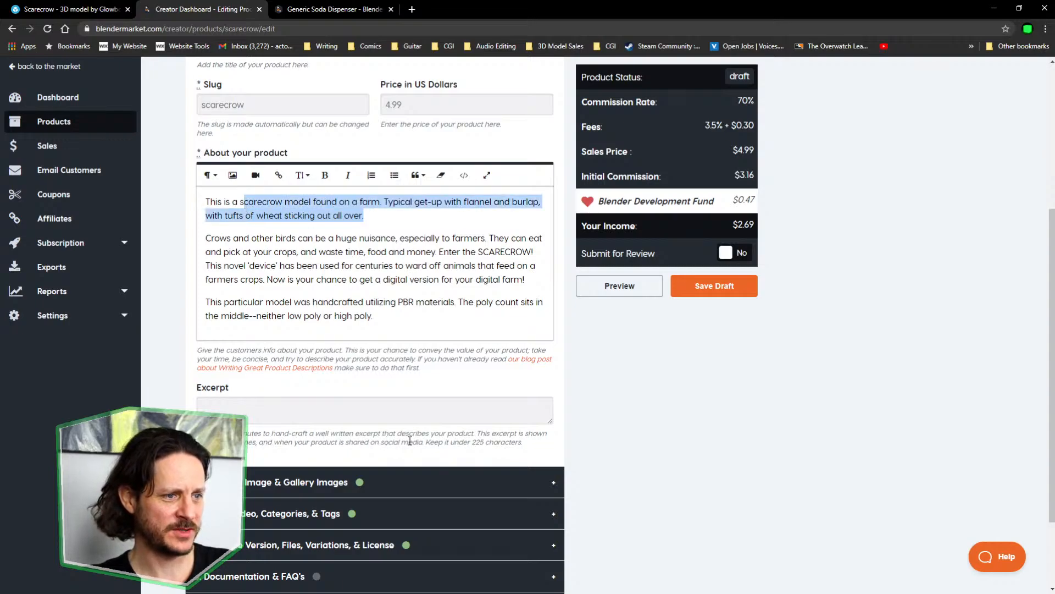
drag(364, 215, 207, 201)
key(ctrl+c)
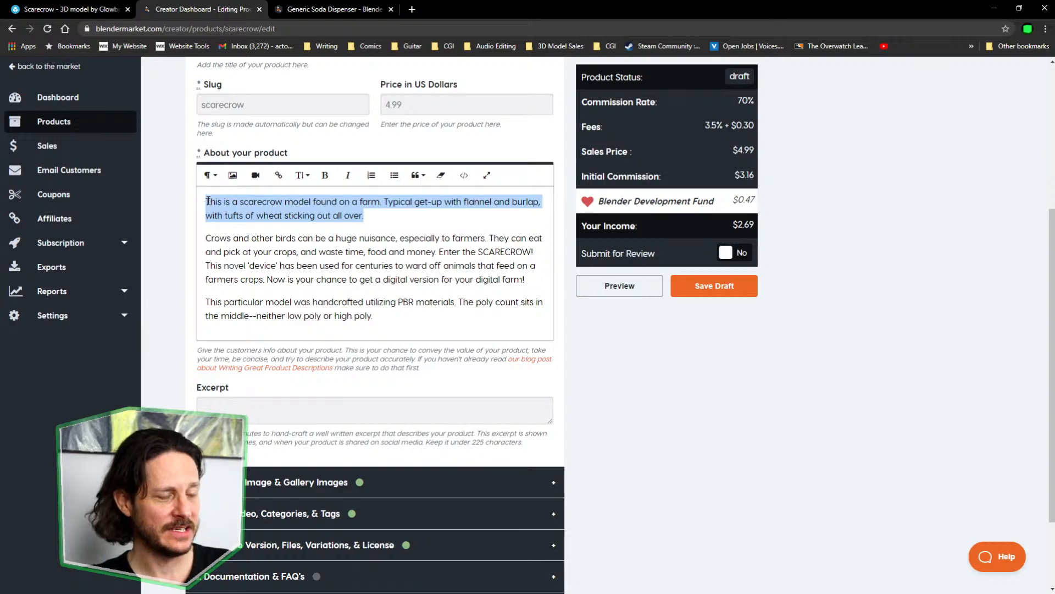
click(251, 404)
key(ctrl+v)
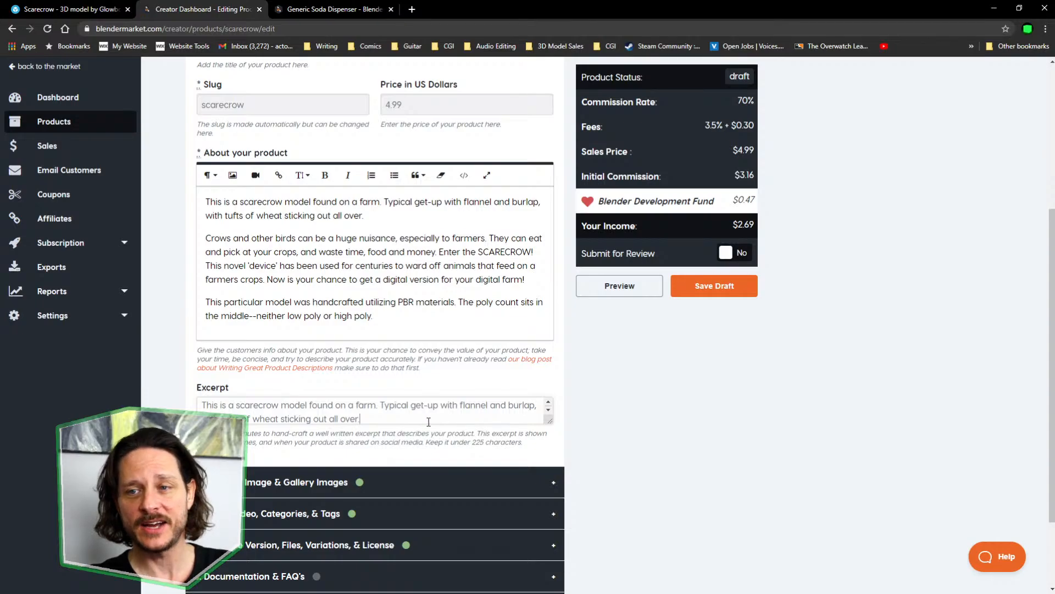
Collapse Primary Information and review the featured and product images in the Featured Image & Gallery Images section
scroll(607, 435, down, 2)
scroll(607, 434, up, 2)
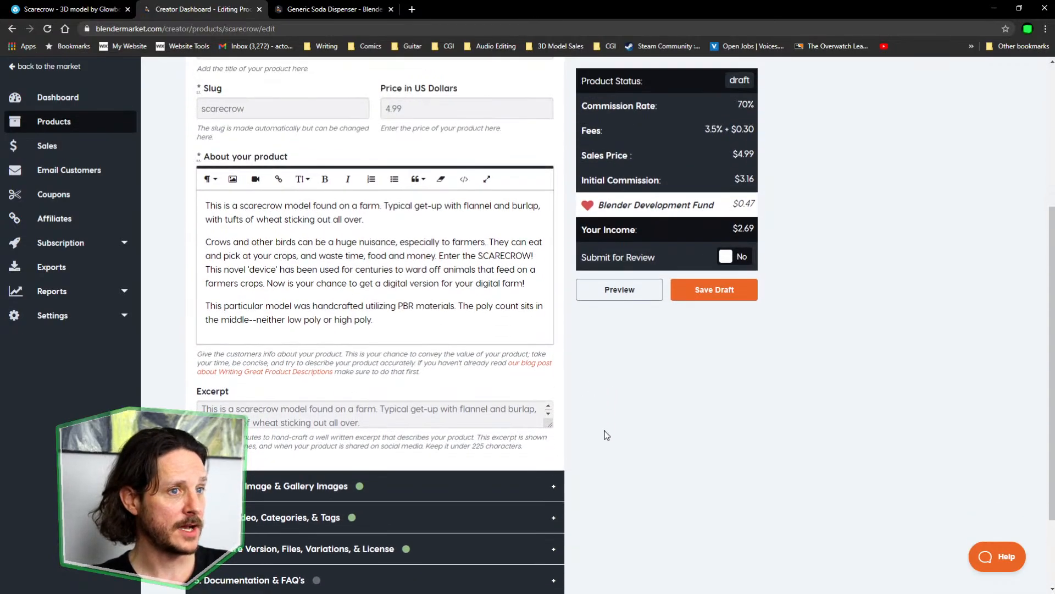
scroll(607, 434, down, 2)
scroll(631, 415, up, 4)
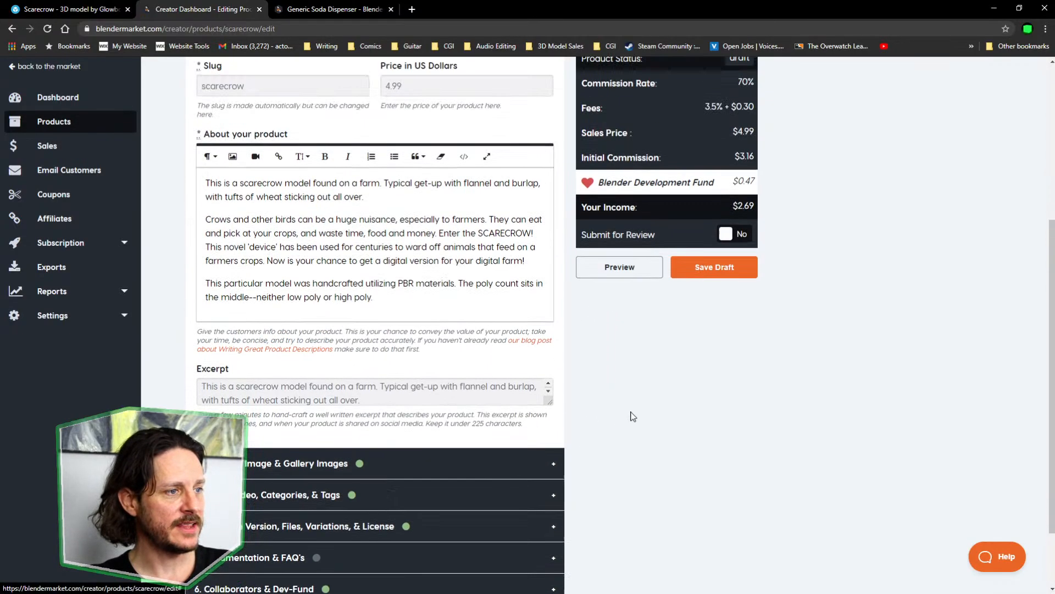
click(267, 110)
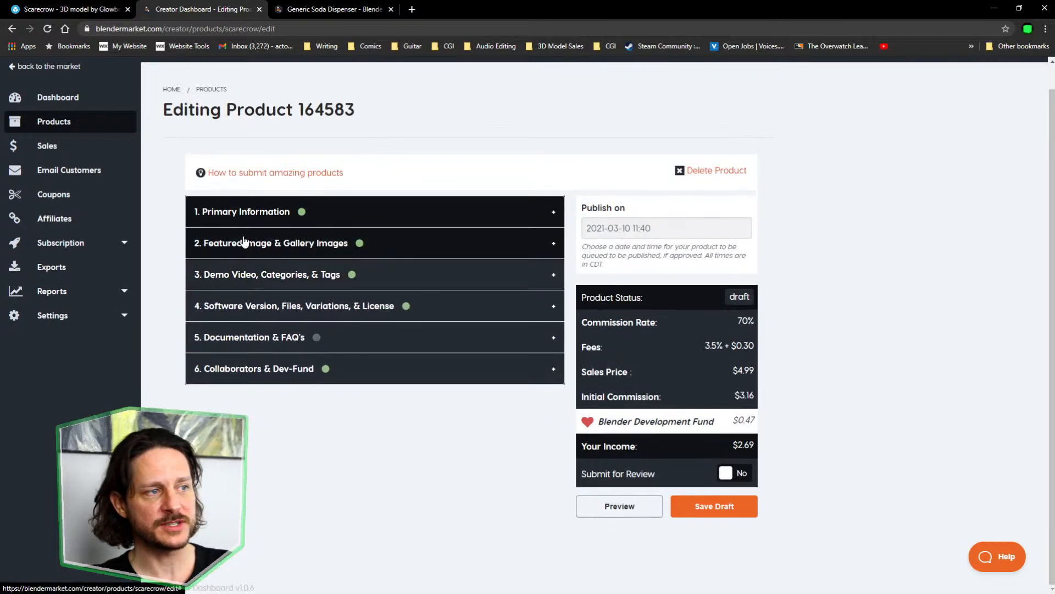
click(242, 242)
scroll(484, 315, down, 4)
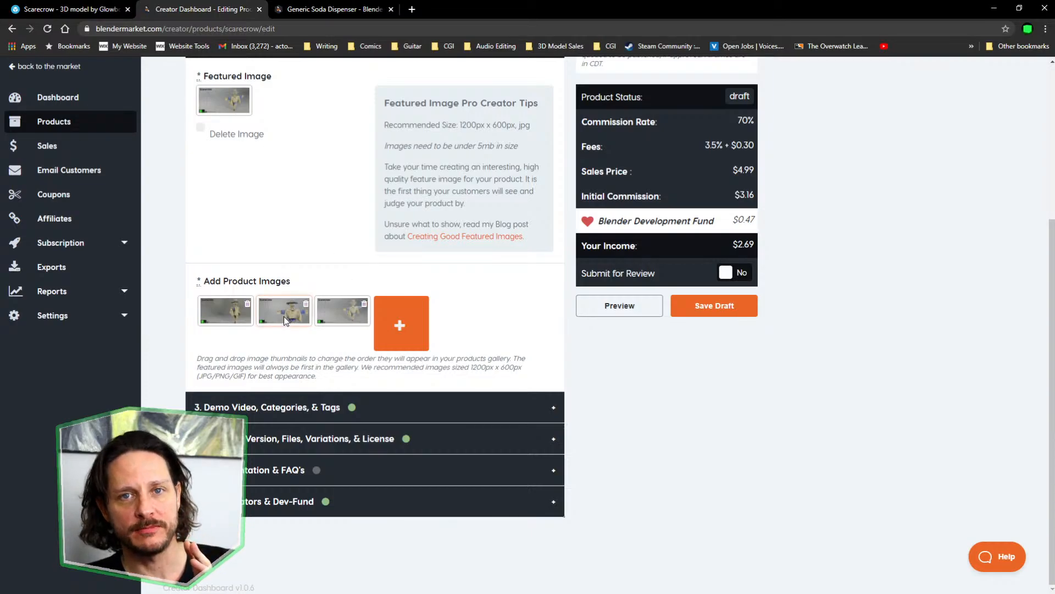
scroll(256, 270, up, 4)
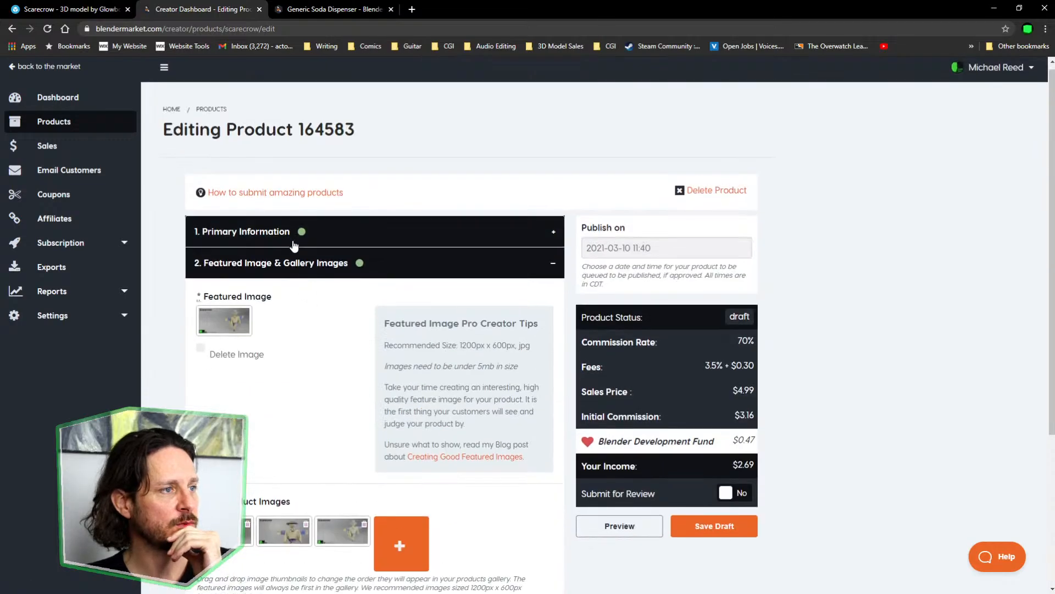
Switch from the gallery images section to Demo Video, Categories, & Tags, check its Webgl url, and view the scarecrow's Sketchfab page
click(257, 270)
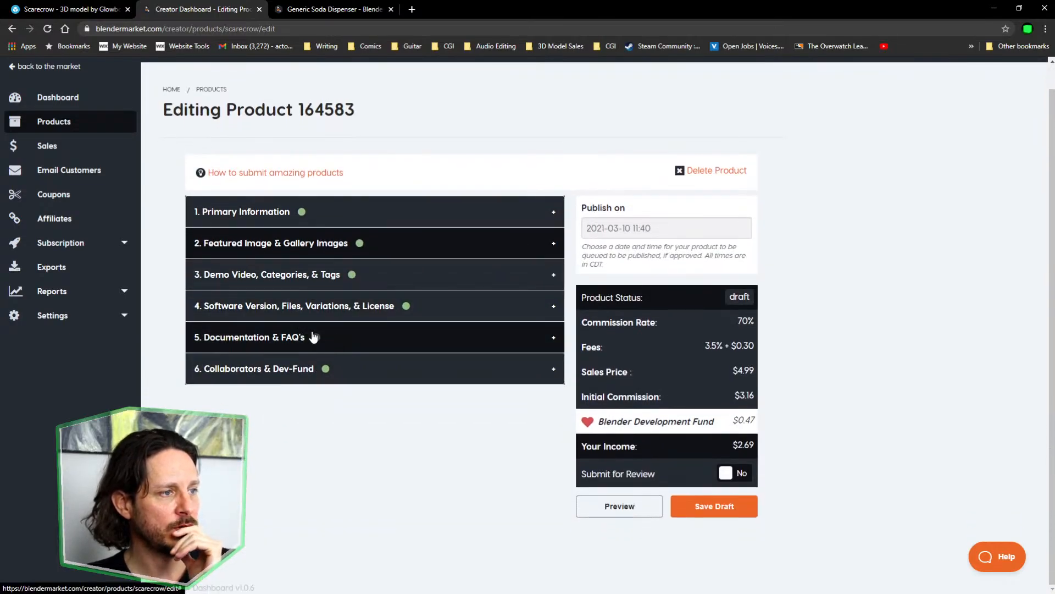
click(271, 282)
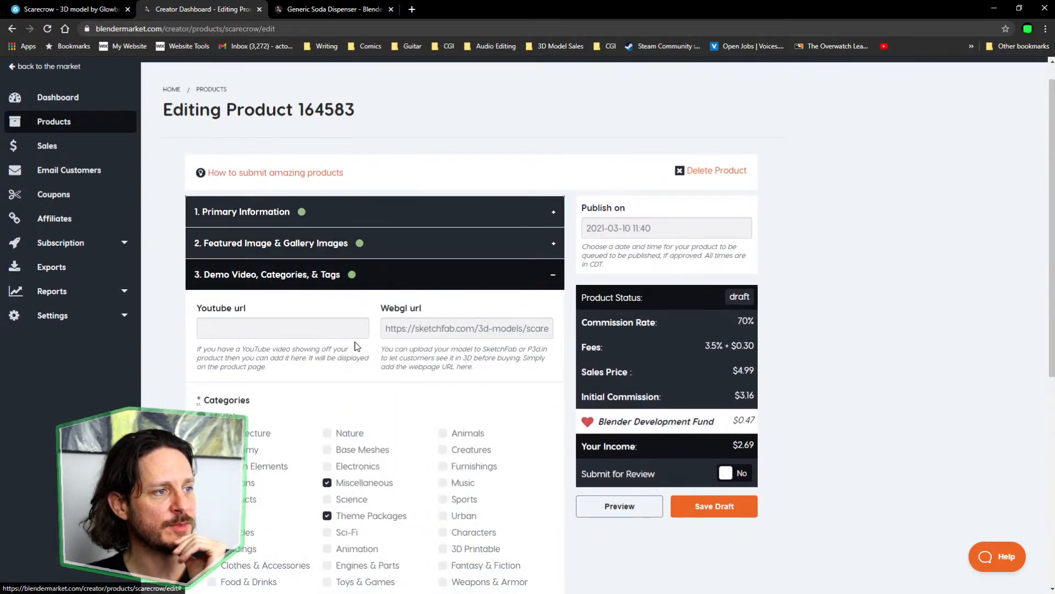
scroll(297, 286, down, 1)
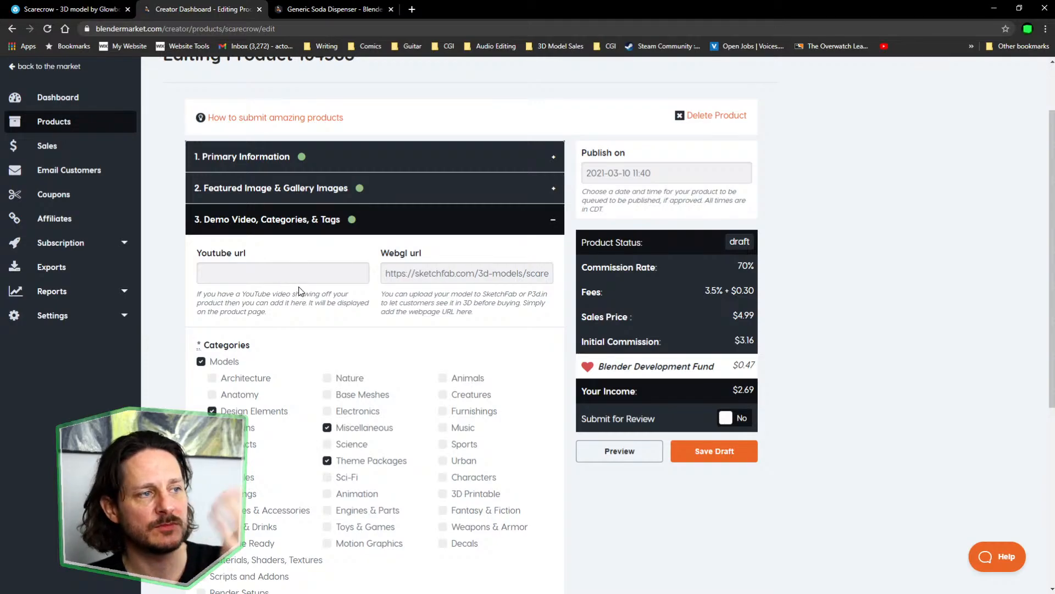
scroll(311, 300, down, 1)
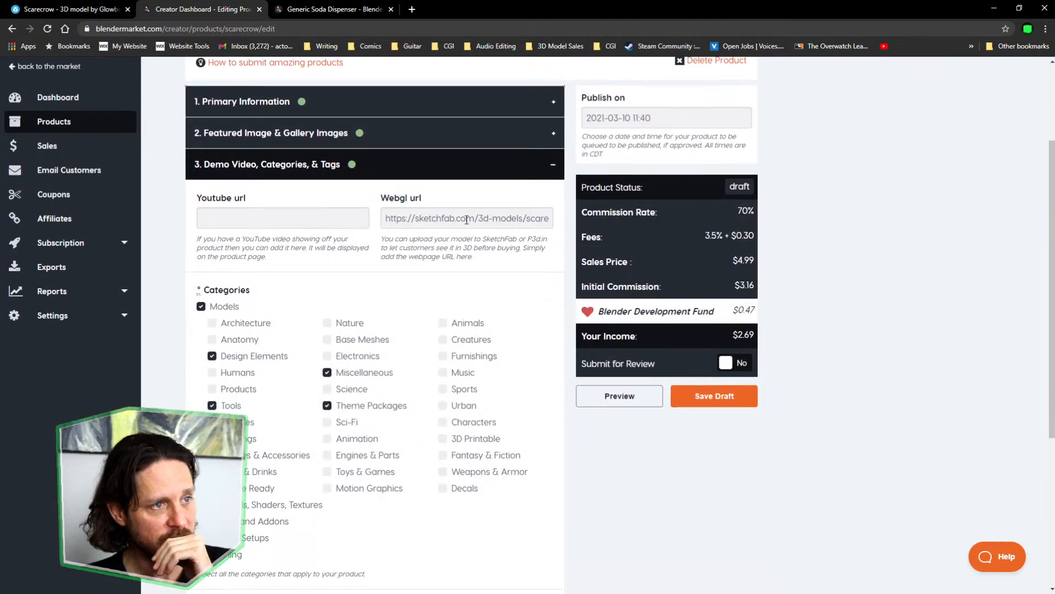
click(75, 9)
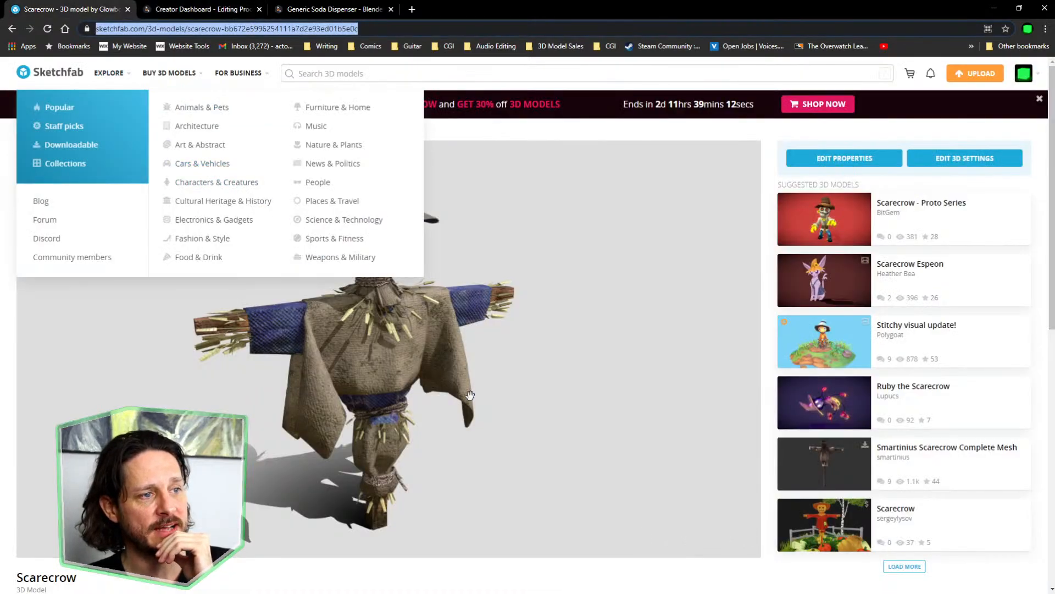
scroll(662, 439, down, 1)
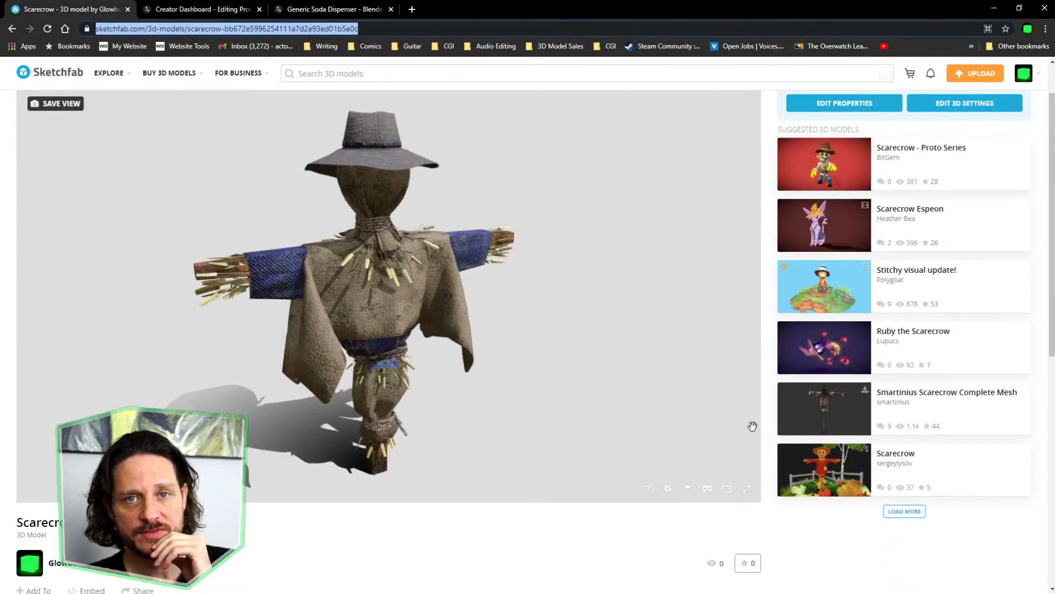
mouse_move(499, 393)
mouse_down()
mouse_move(542, 372)
mouse_move(650, 374)
mouse_move(572, 394)
mouse_move(495, 391)
mouse_up()
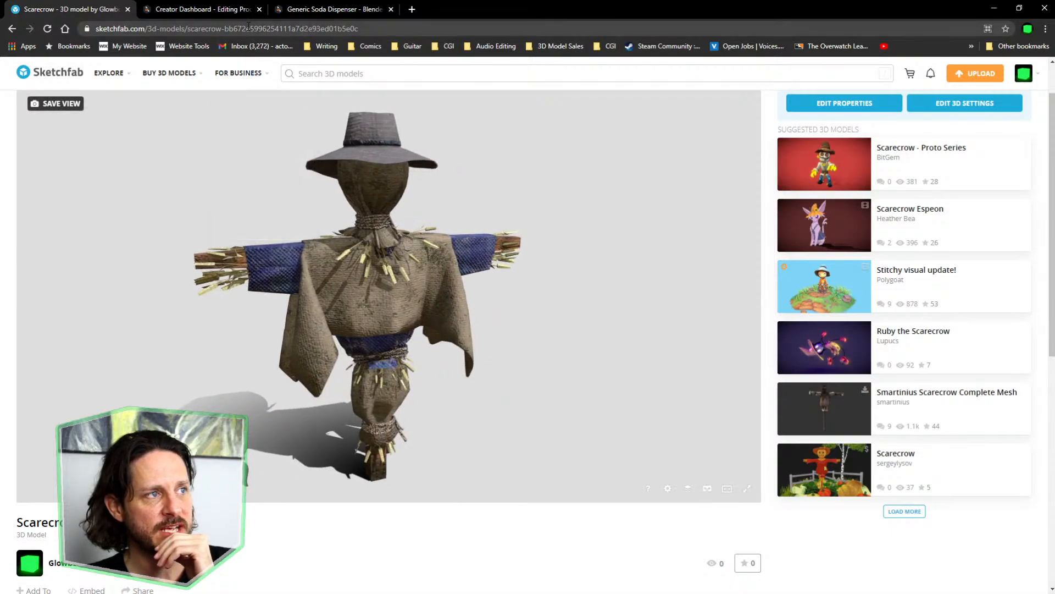
Close the Generic Soda Dispenser product page and return to the scarecrow product editor
click(329, 9)
click(194, 8)
click(330, 9)
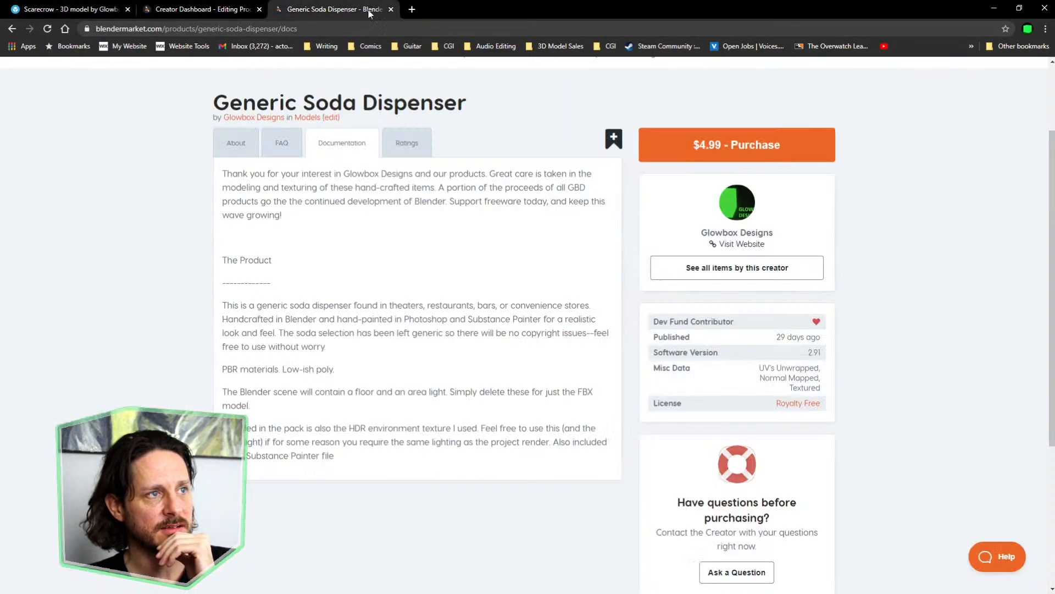
click(391, 9)
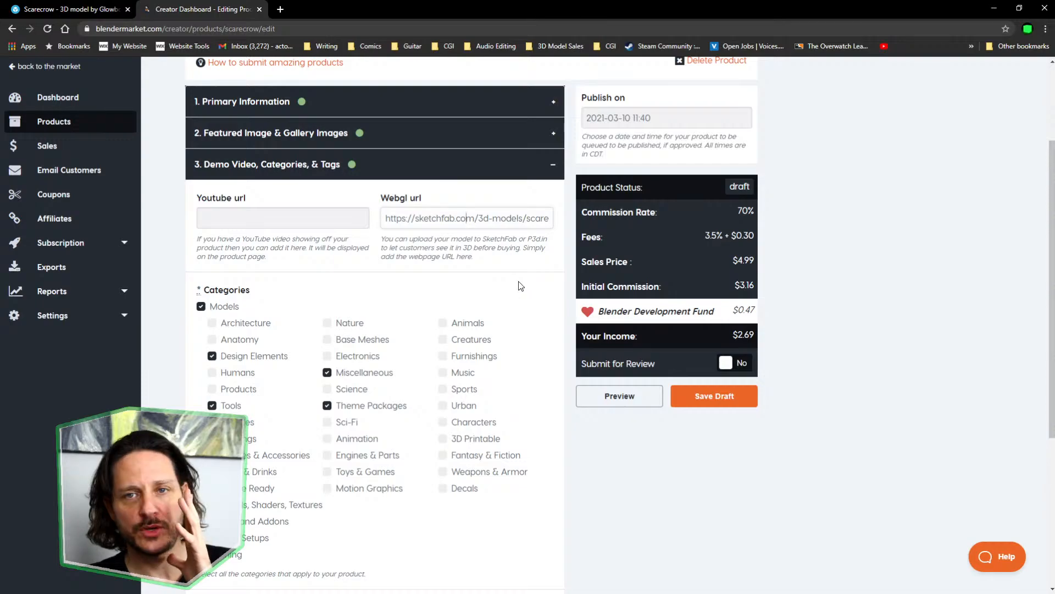
Review the selected categories and add the tags prop, pbr and burlap to the scarecrow product
scroll(520, 285, down, 1)
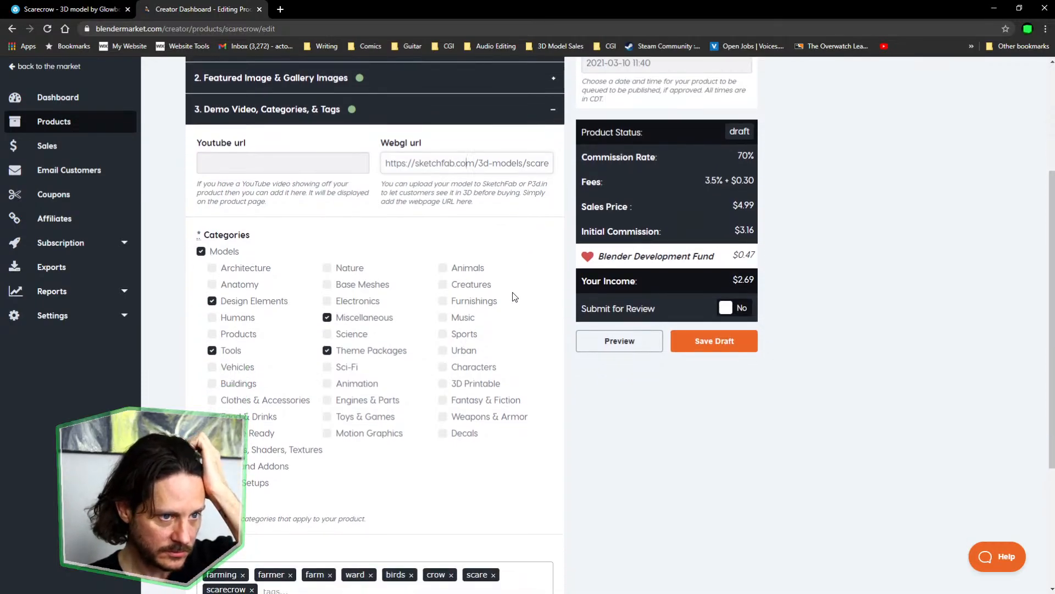
scroll(517, 316, down, 3)
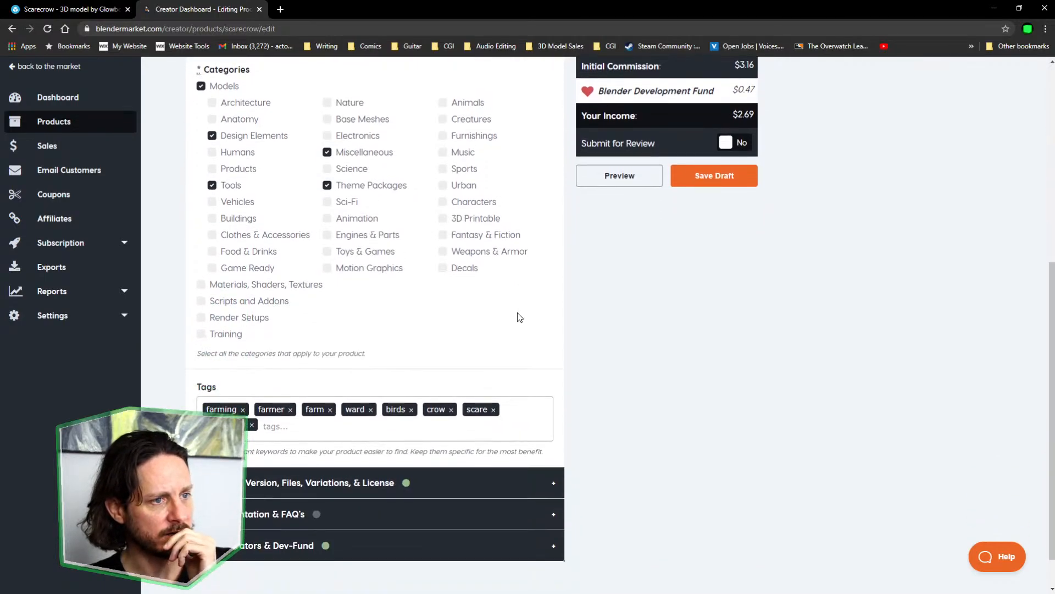
scroll(520, 318, down, 1)
scroll(519, 317, up, 2)
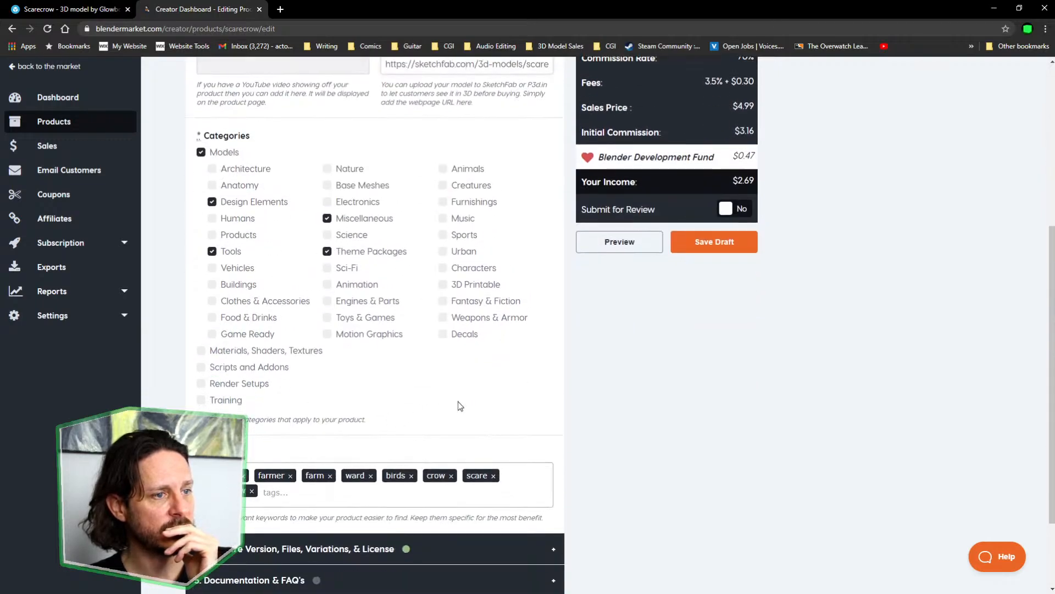
scroll(470, 429, down, 2)
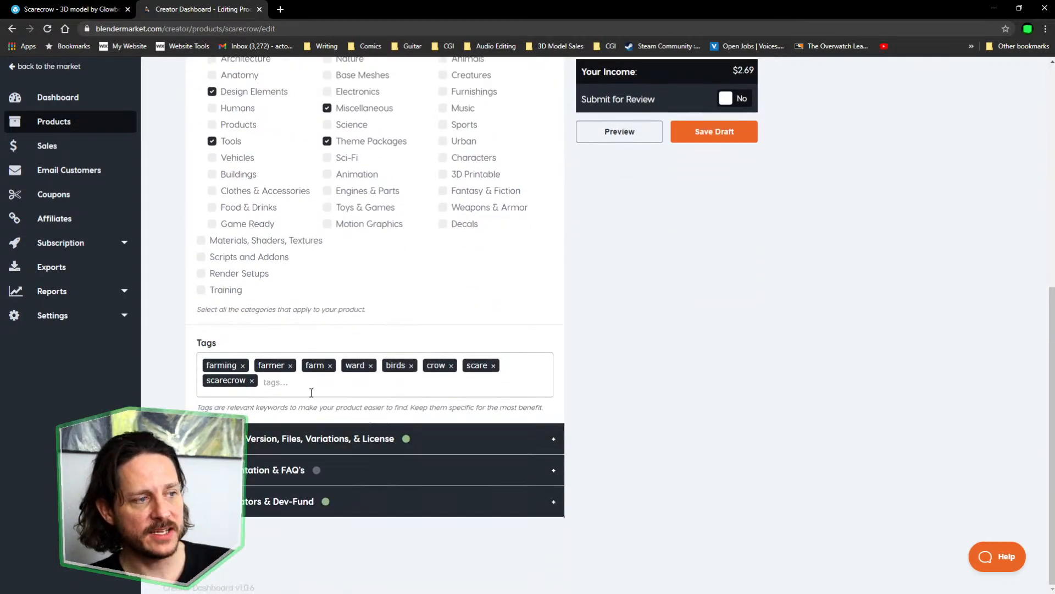
click(290, 385)
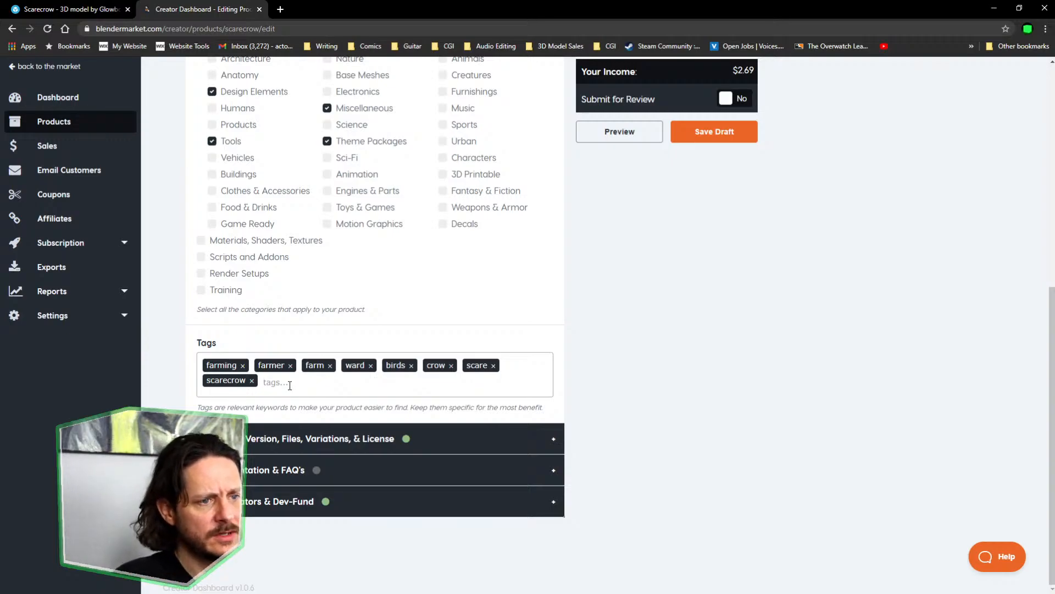
text(prop)
key(Return)
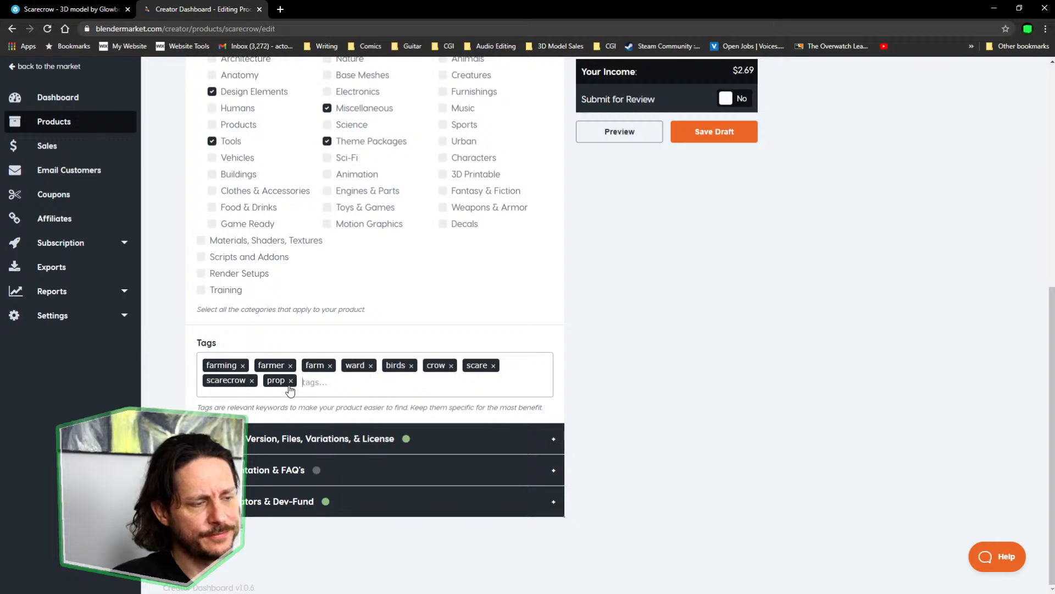
text(pbr)
key(Return)
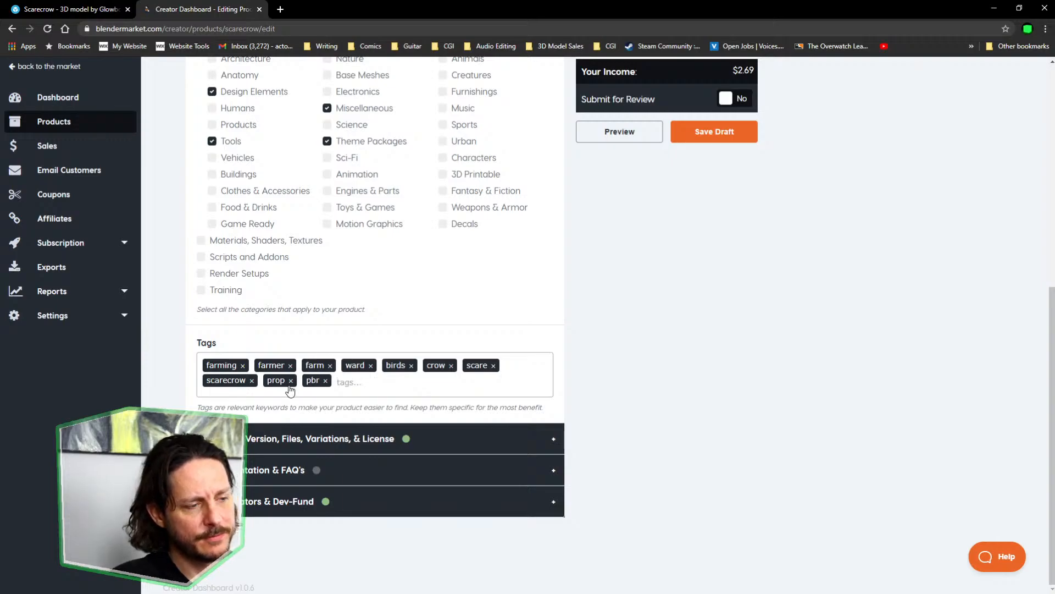
text(burl)
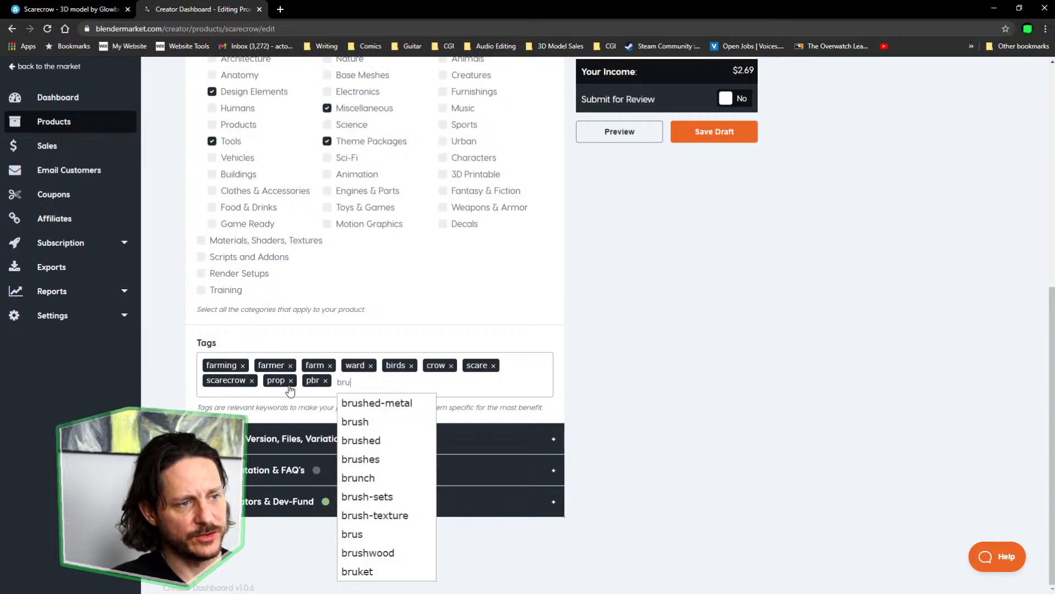
text(ap)
key(Return)
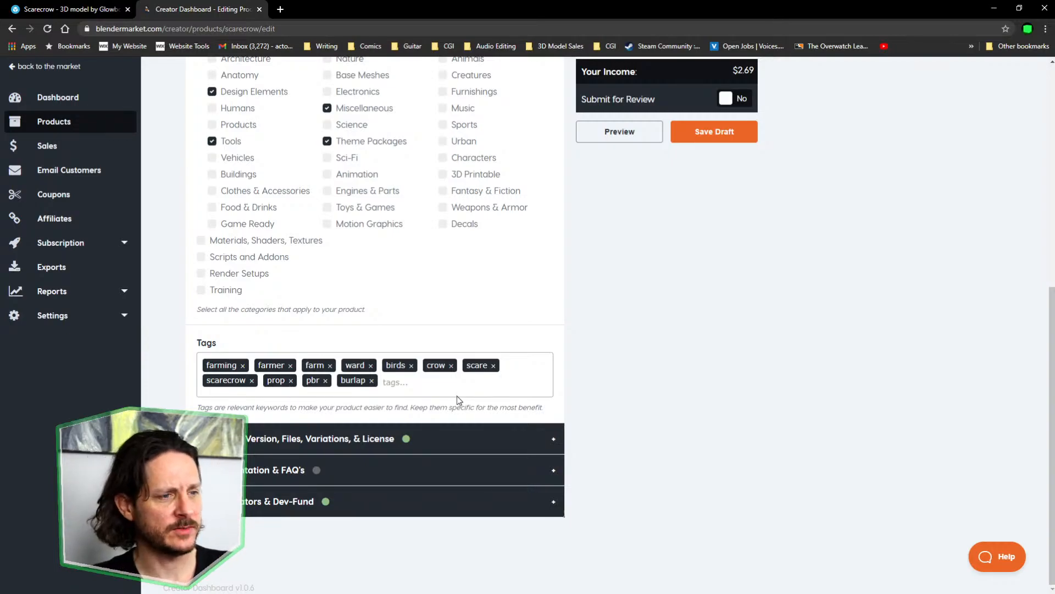
Open the Software Version, Files, Variations, & License section and select Cycles as a render engine
click(317, 448)
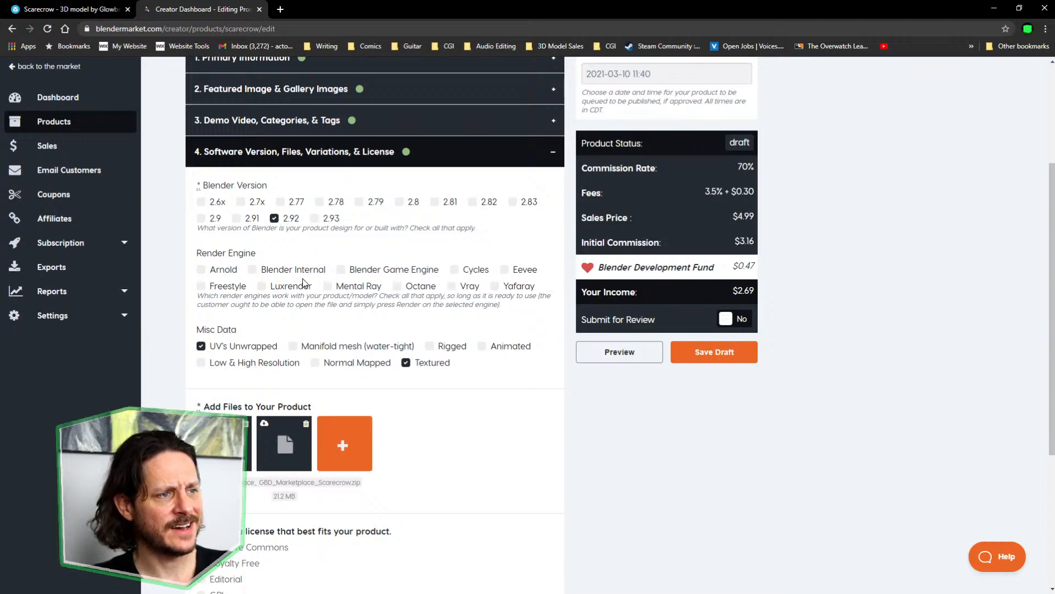
click(455, 270)
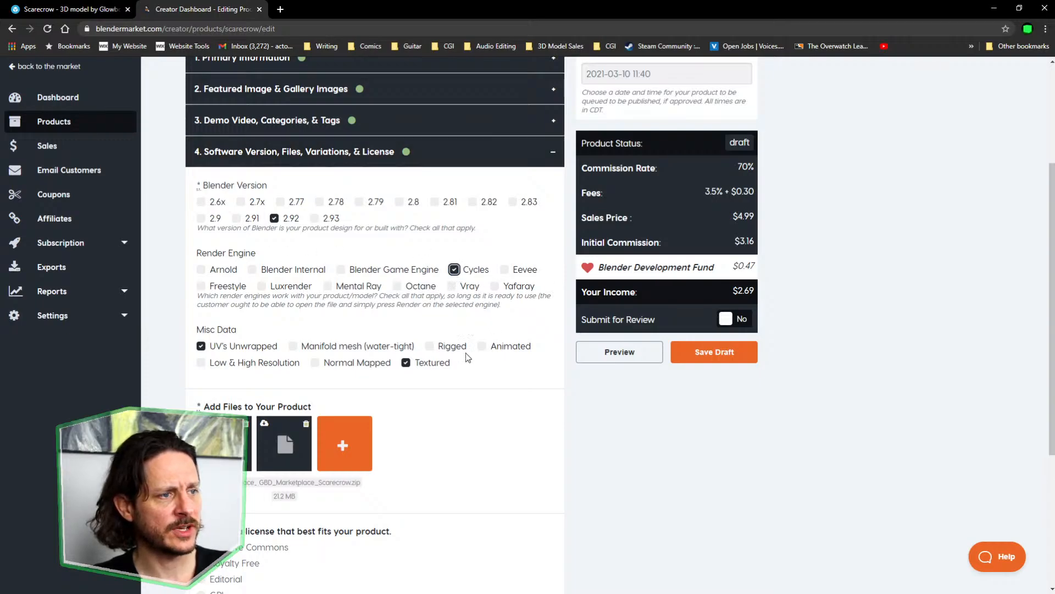
scroll(468, 356, down, 1)
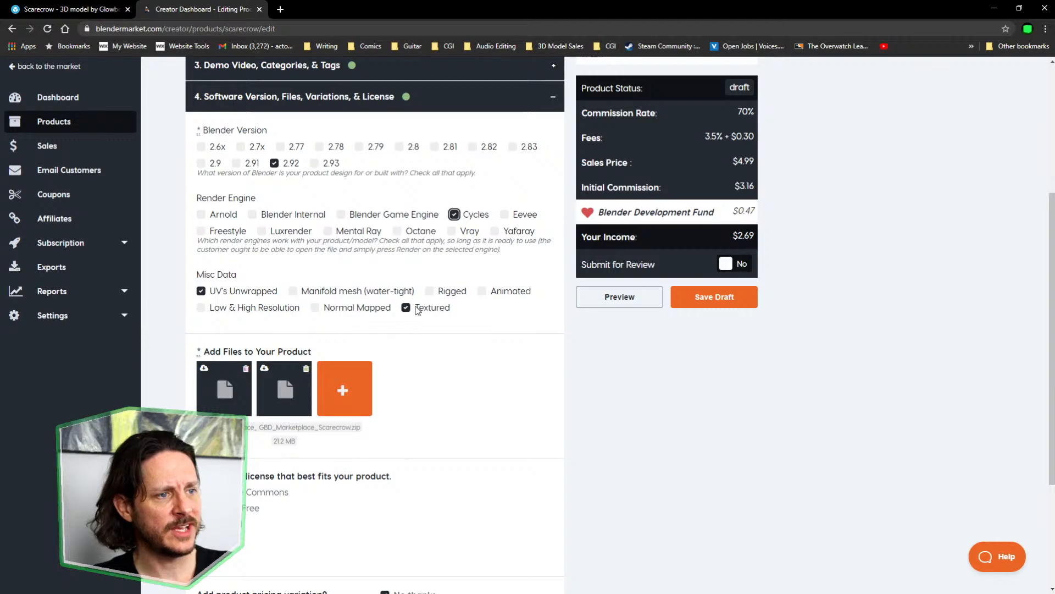
Delete the 21.2 MB GBD_Marketplace_Scarecrow.zip from the product's files
scroll(456, 296, down, 2)
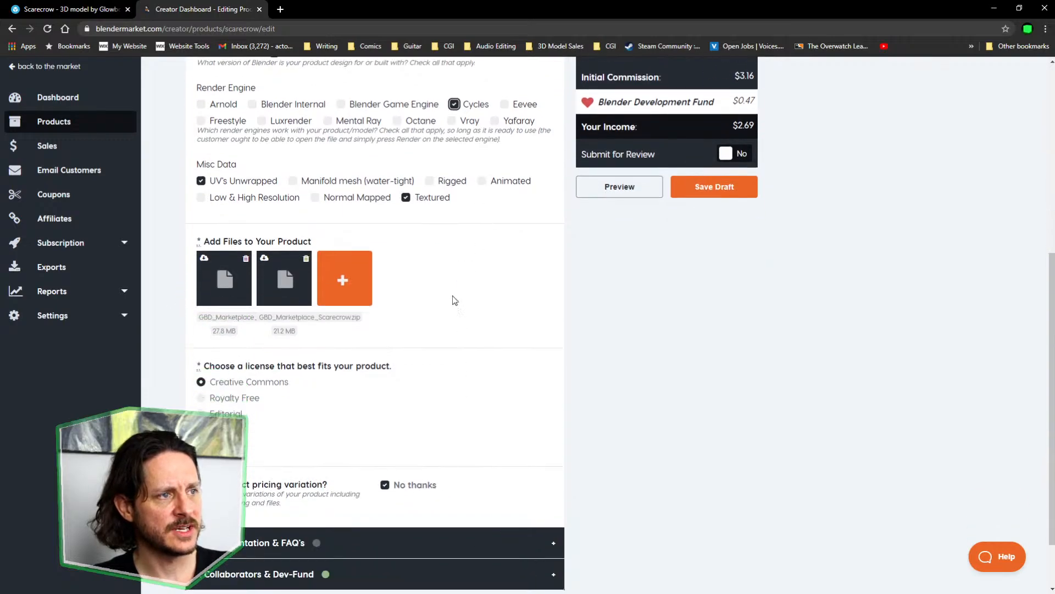
scroll(456, 346, down, 1)
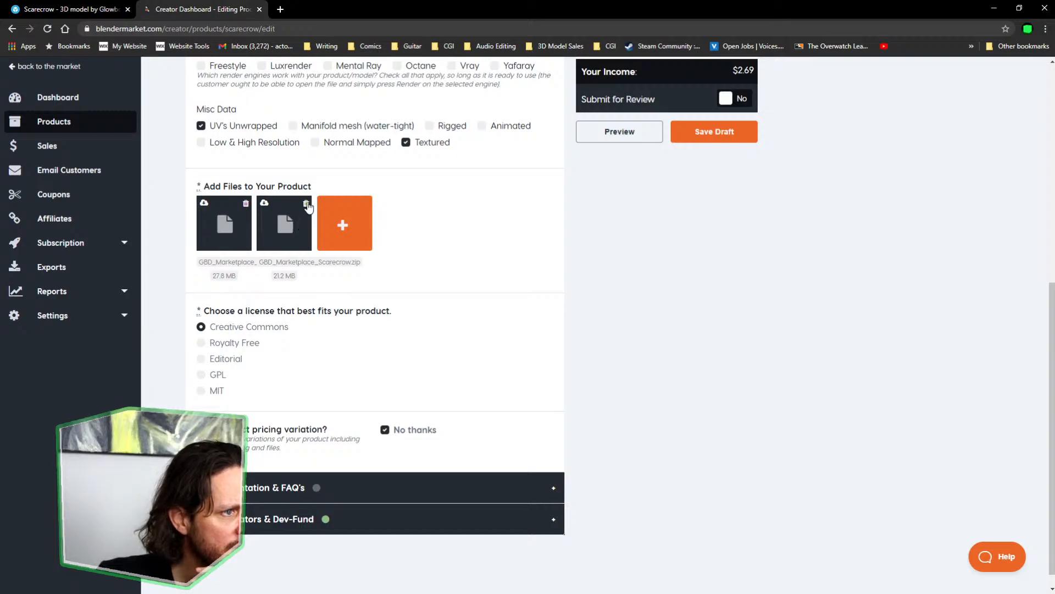
click(307, 204)
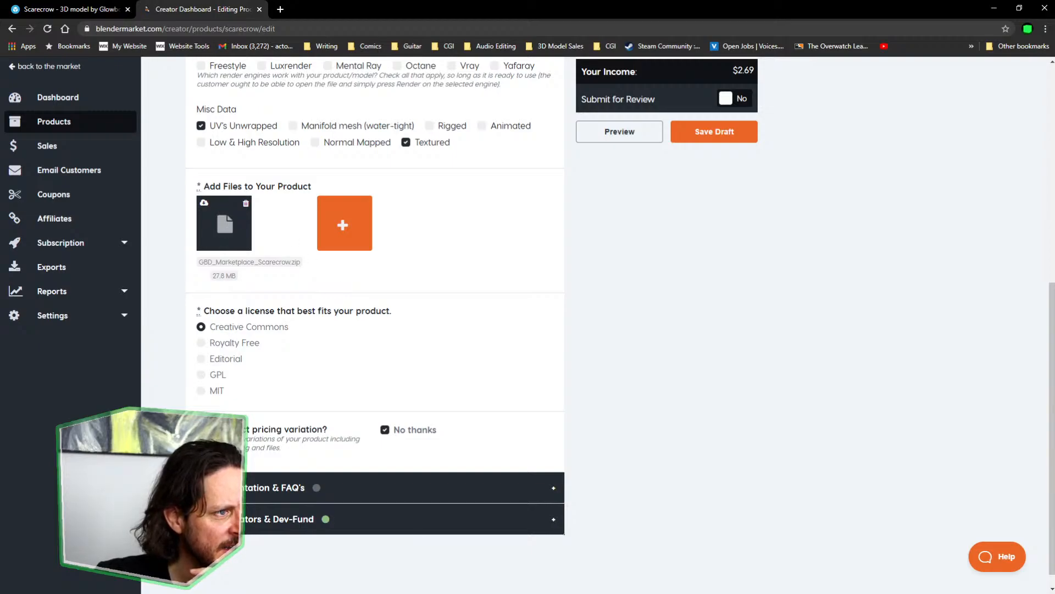
Go to the Scarecrow project folder in File Explorer and look over its Blender file, 3D object, PBR folder and epping_forest_01_2k HDR
mouse_move(472, 584)
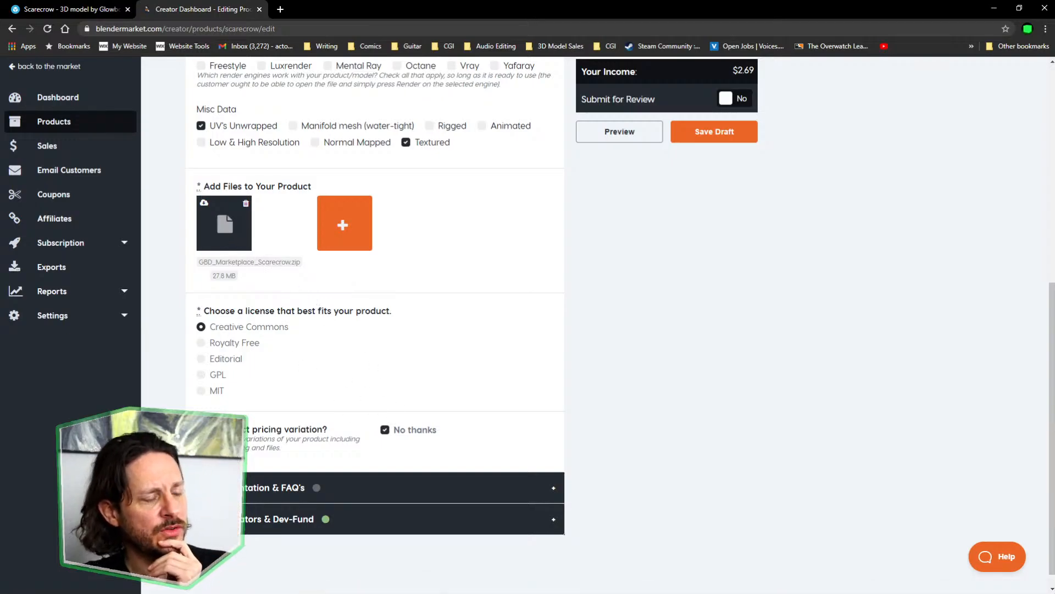
click(285, 584)
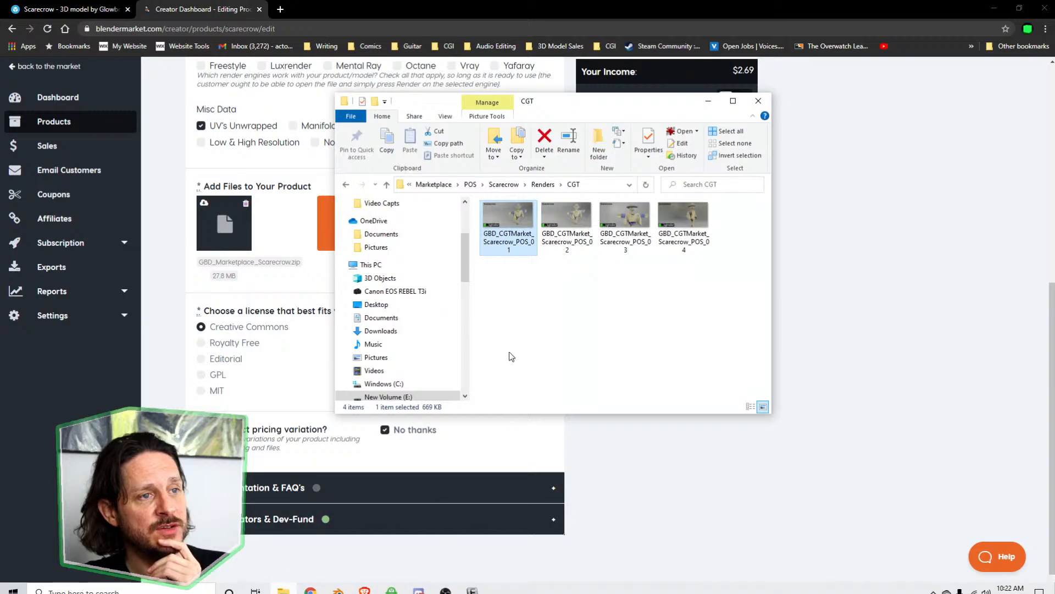
click(346, 184)
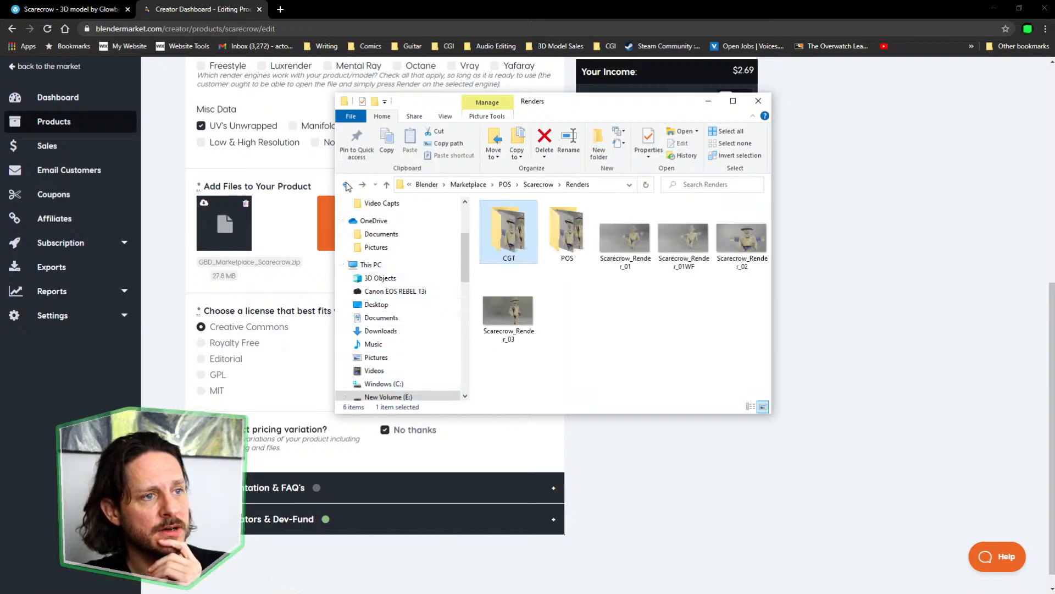
click(346, 185)
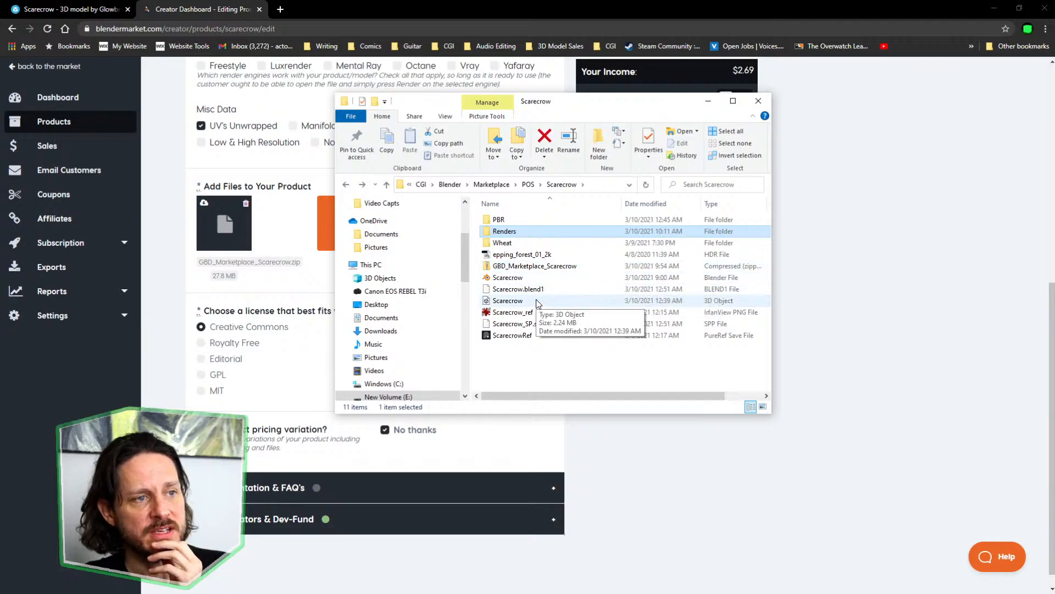
click(527, 280)
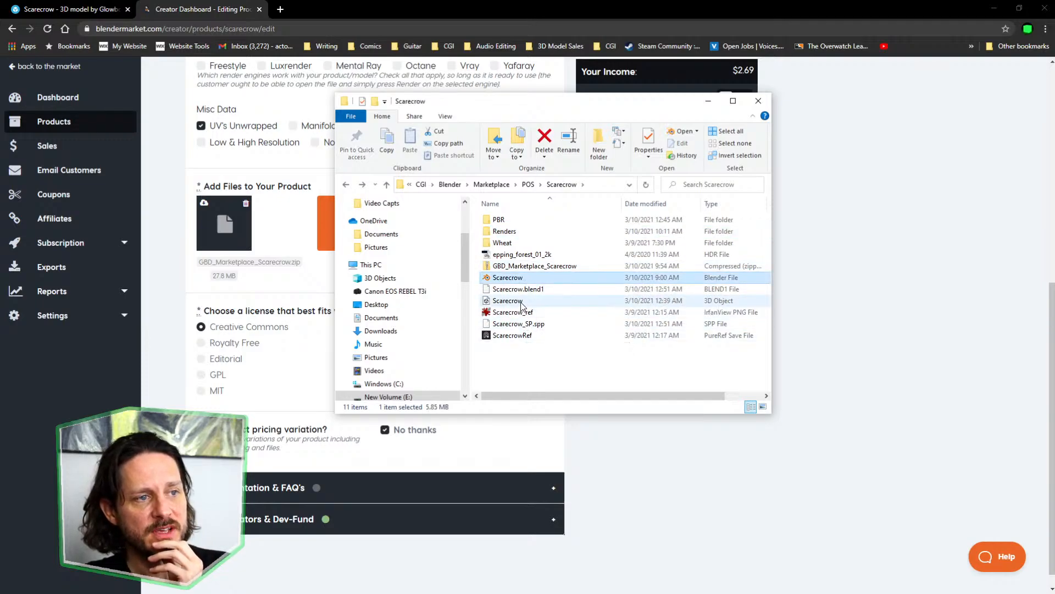
click(521, 305)
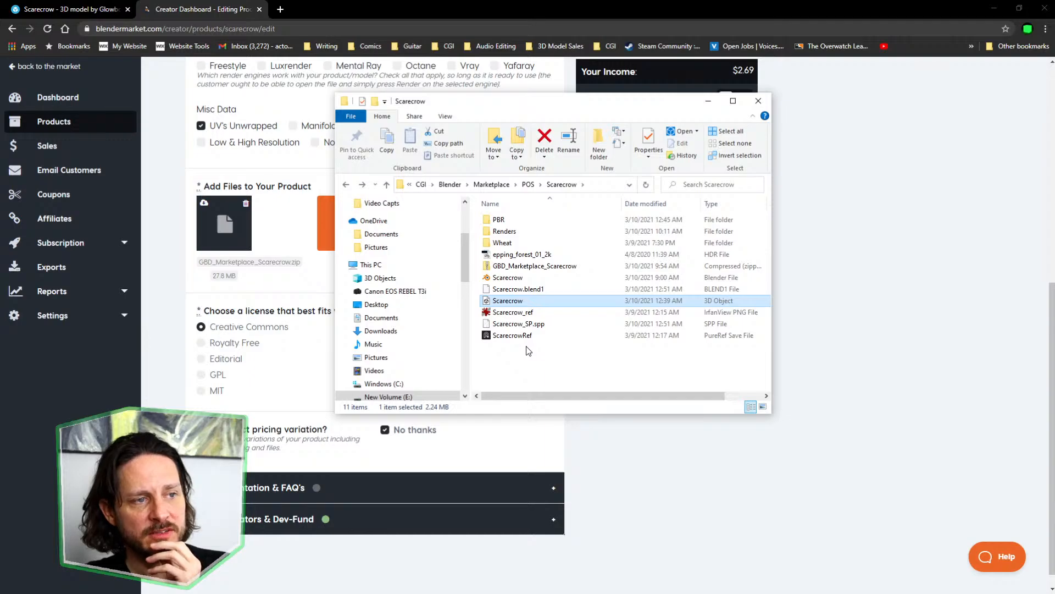
click(501, 221)
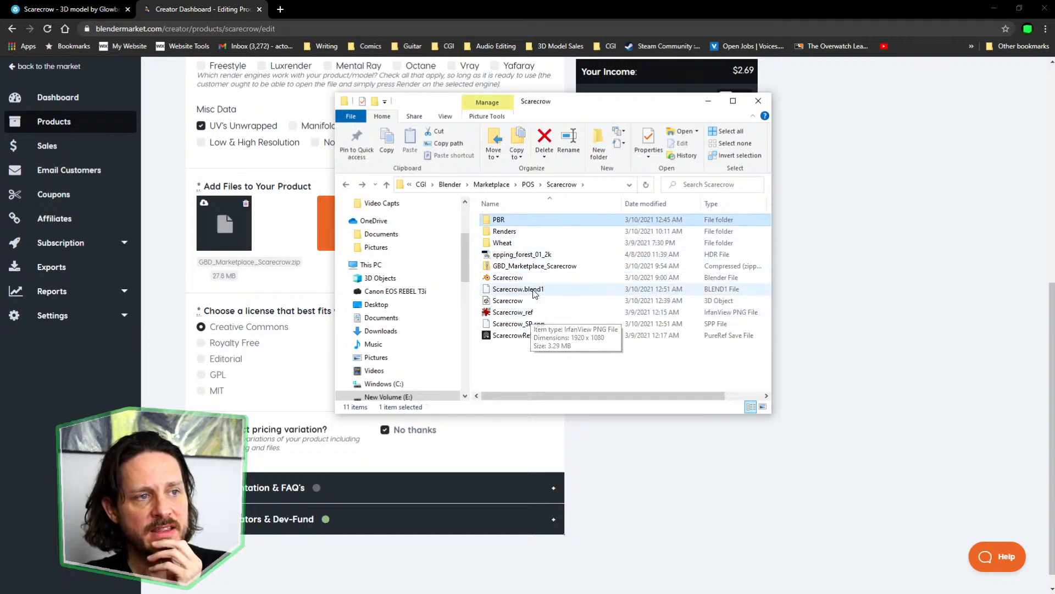
click(530, 256)
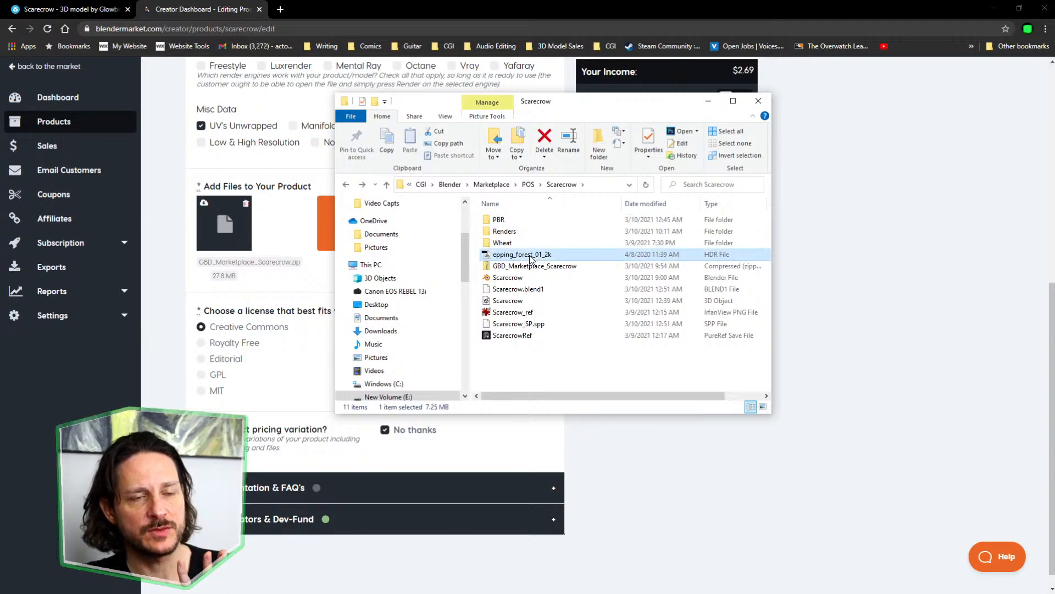
Check the contents of the GBD_Marketplace_Scarecrow archive and return to the Scarecrow folder
double_click(531, 267)
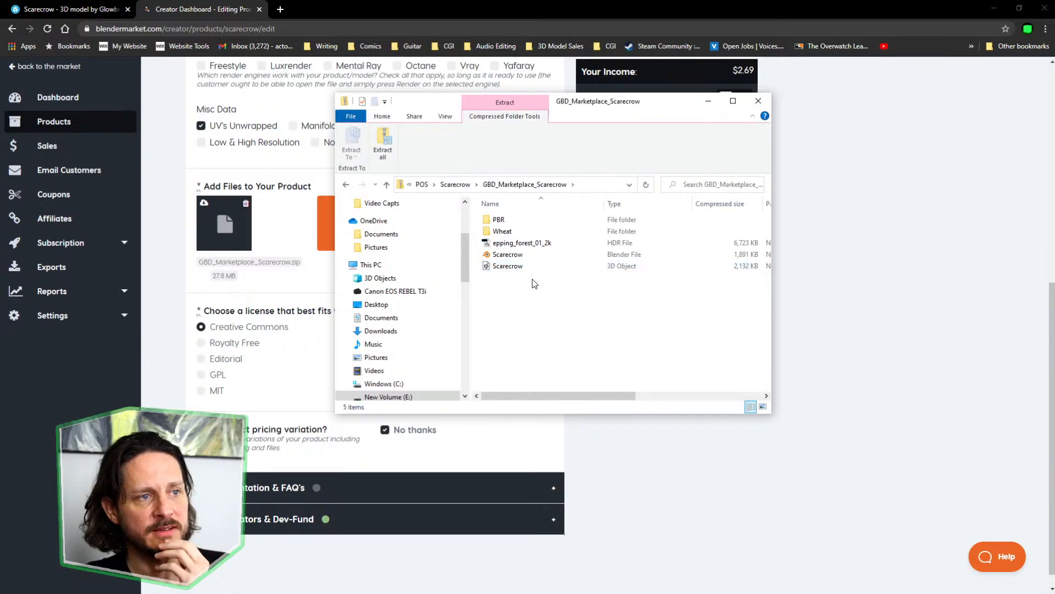
click(500, 231)
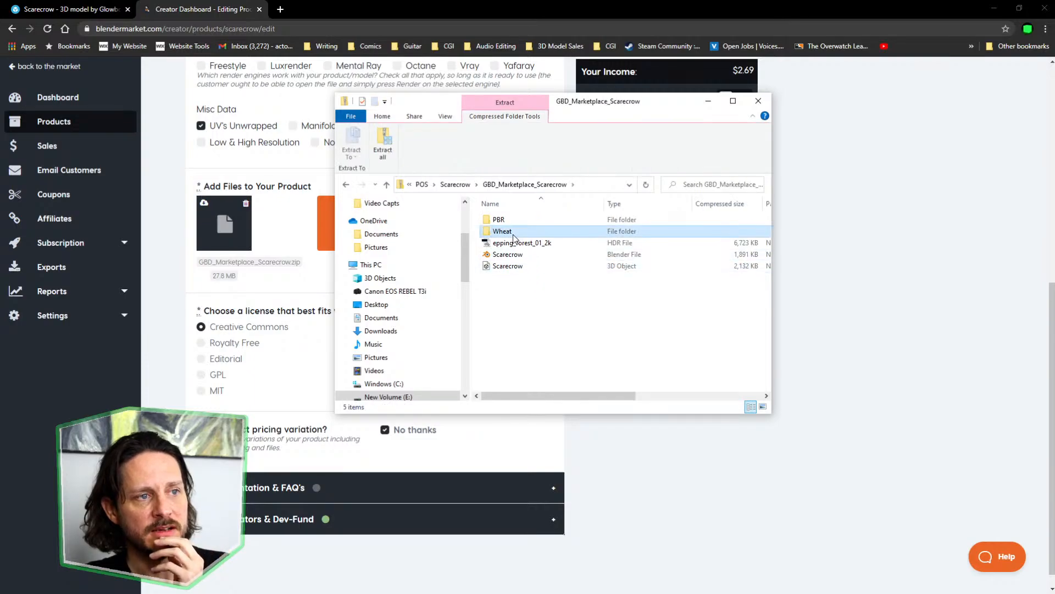
click(346, 185)
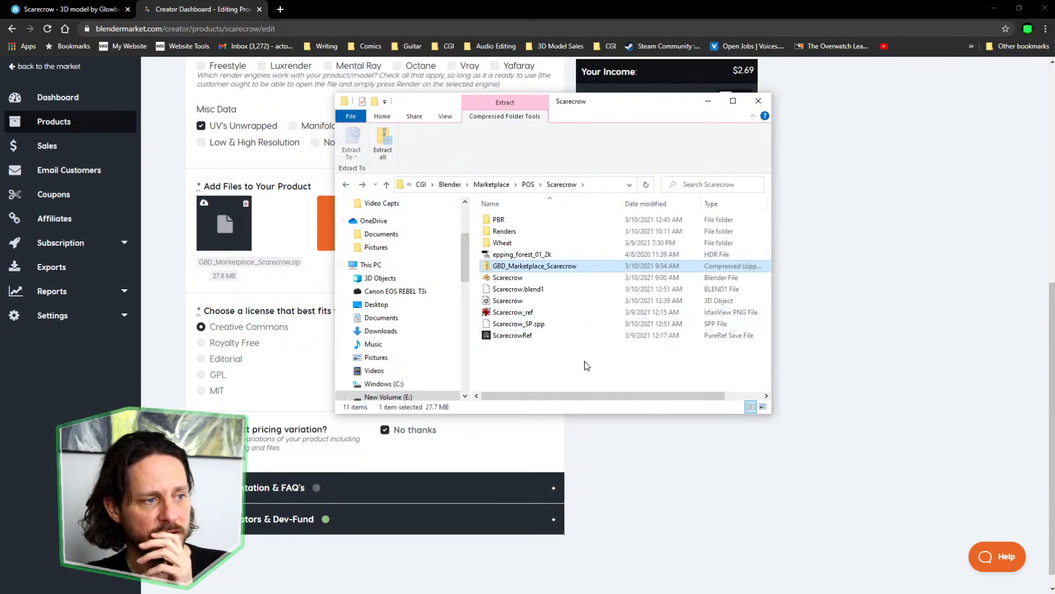
Move the Scarecrow folder window off the listing and open the Documentation & FAQ's section
drag(599, 103, 1054, 159)
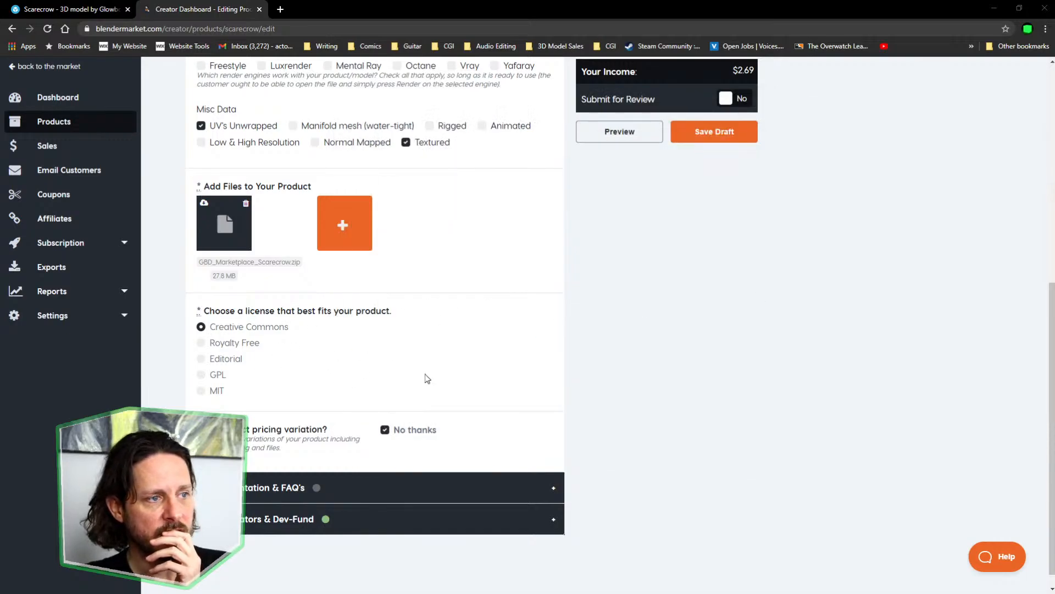
scroll(425, 375, down, 1)
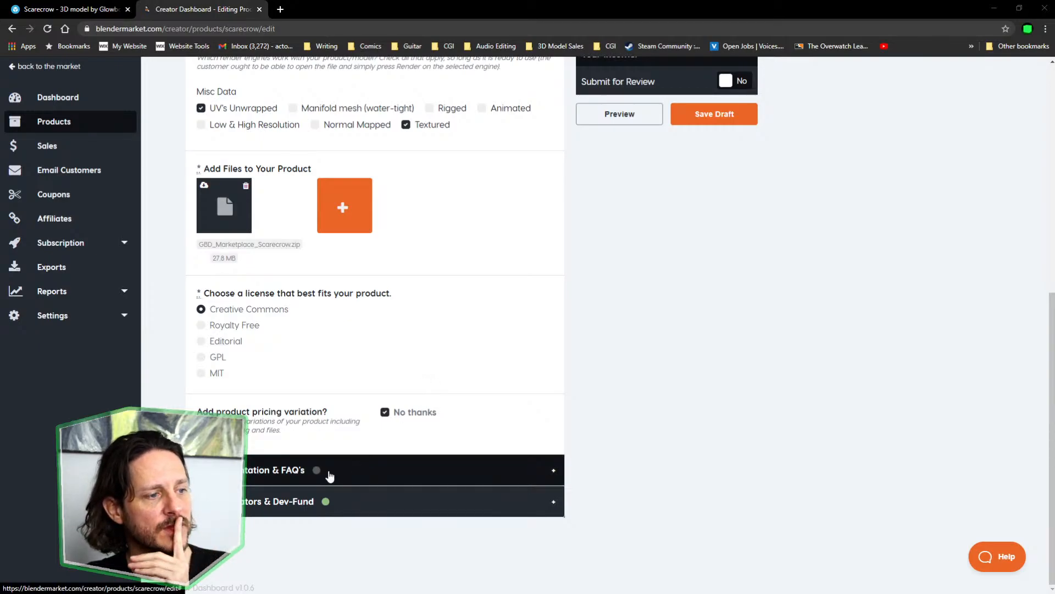
click(275, 476)
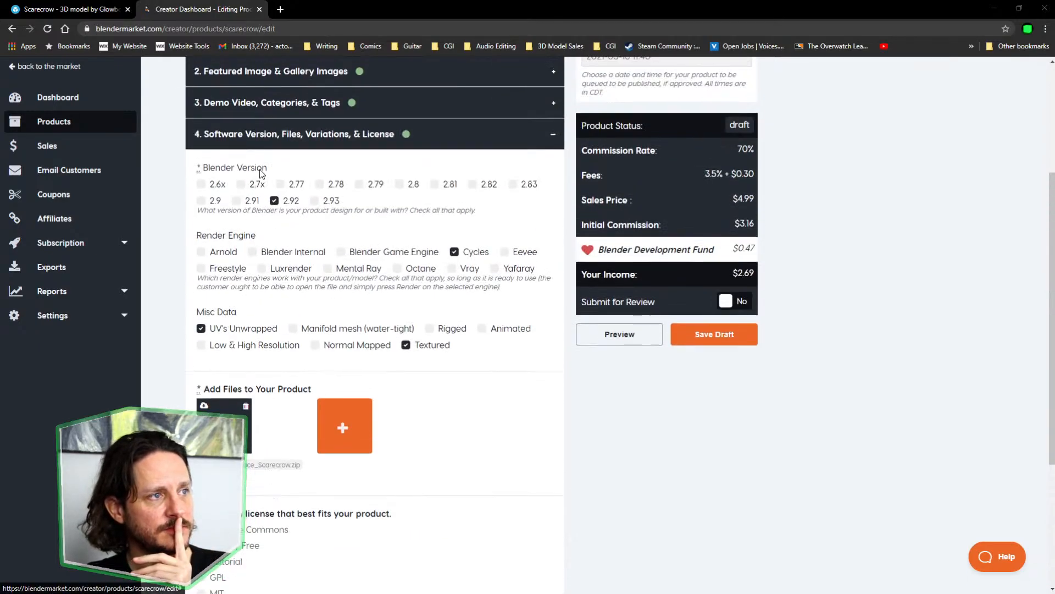
scroll(330, 412, down, 4)
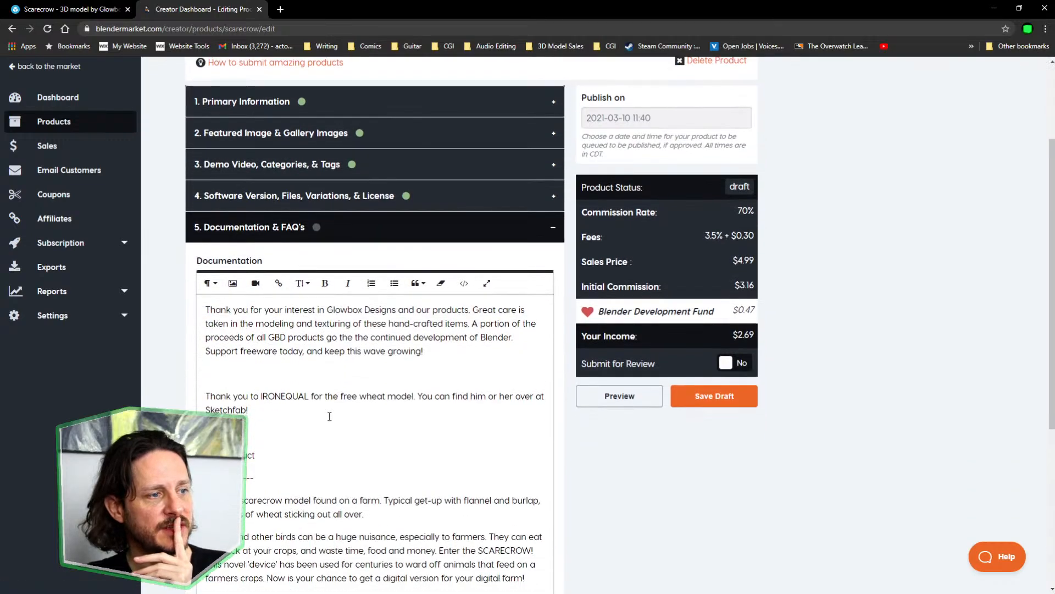
Read through the documentation text: the thank-you introduction, the IRONEQUAL wheat model credit and the product description
drag(213, 198, 434, 261)
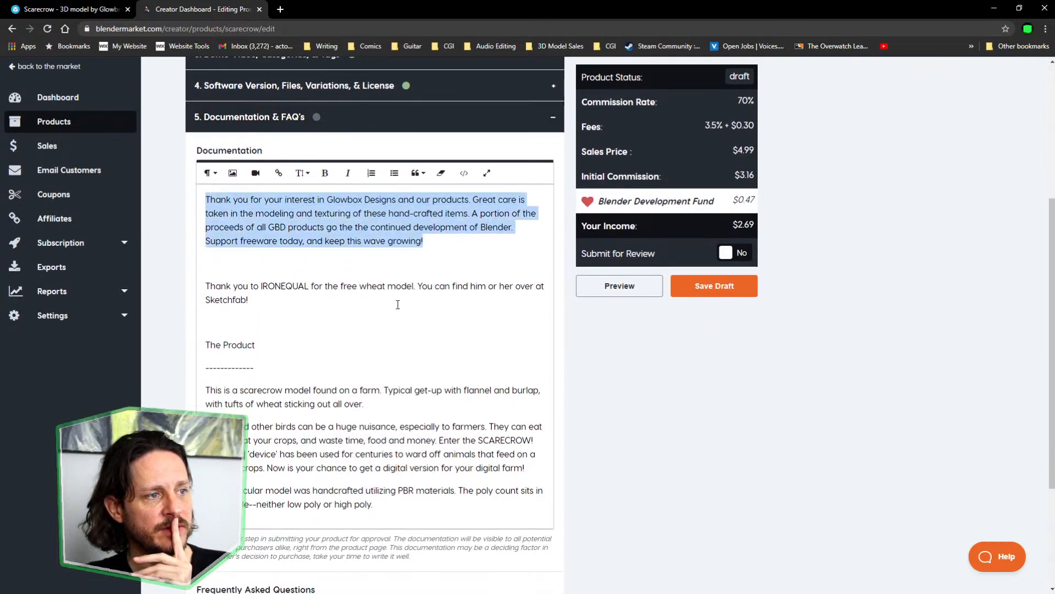
click(365, 253)
drag(206, 289, 398, 292)
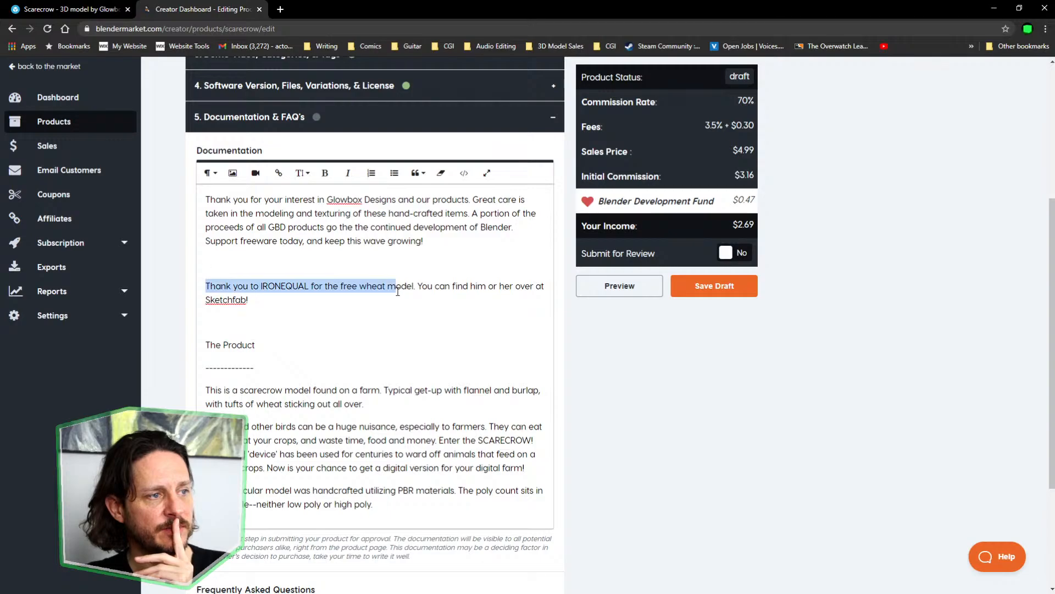
click(391, 321)
scroll(391, 325, down, 3)
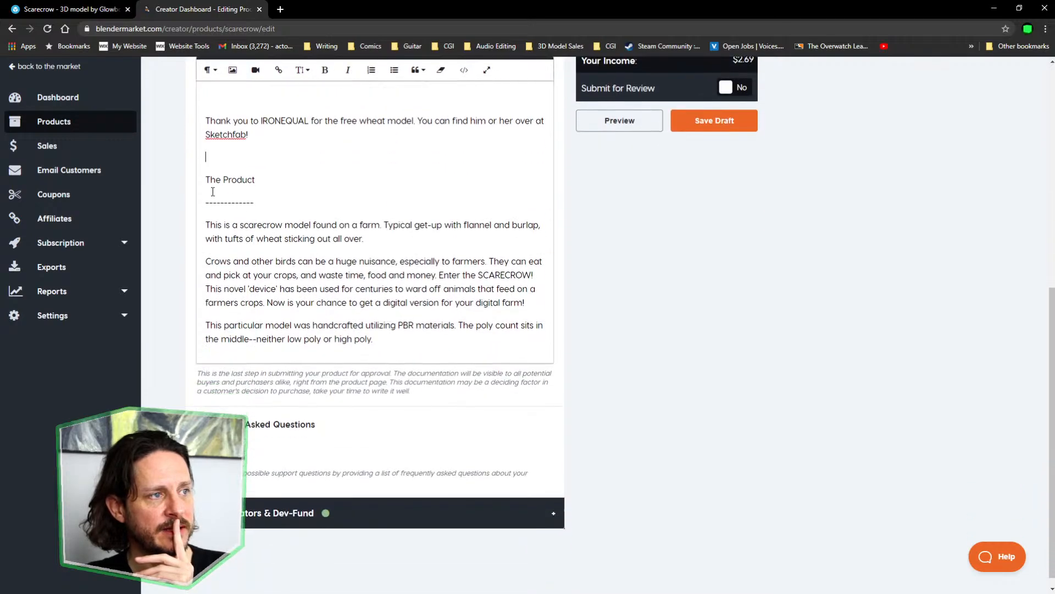
drag(206, 178, 395, 301)
scroll(395, 301, up, 3)
click(253, 211)
drag(206, 199, 438, 269)
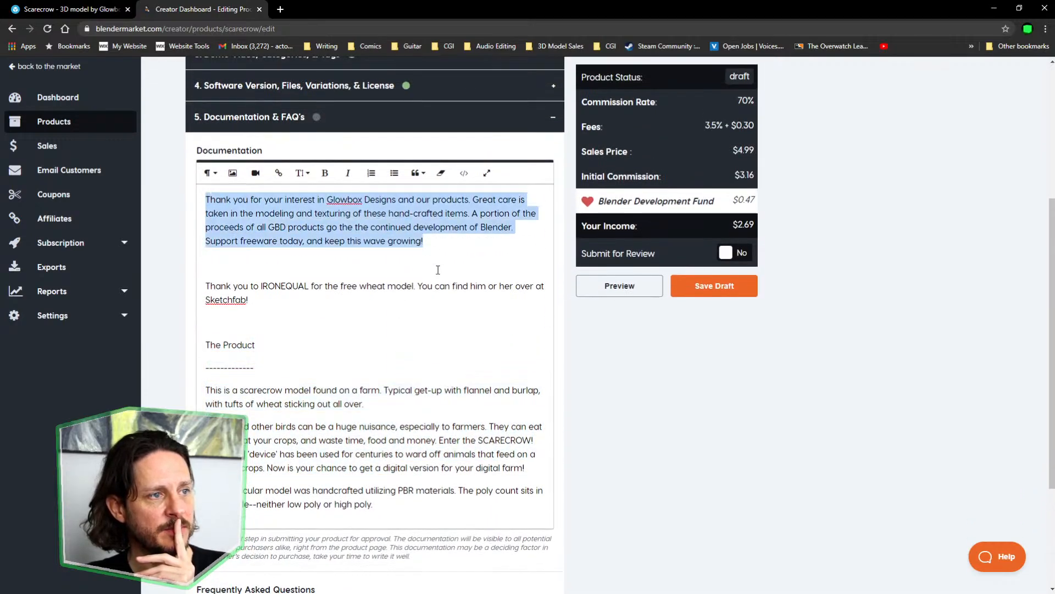
click(433, 243)
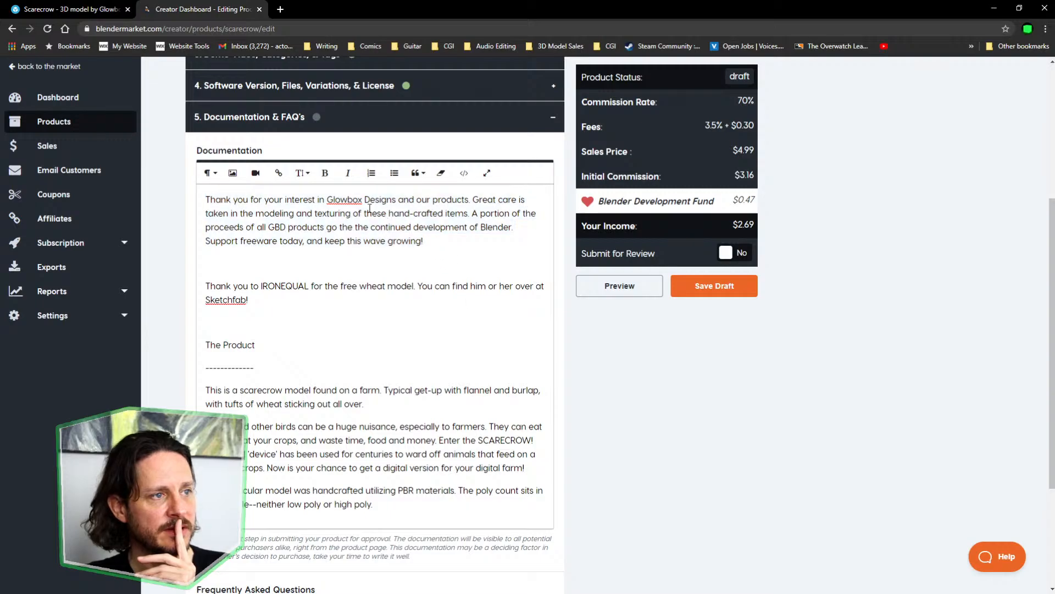
Insert "(Glowbox 3D)" after "Glowbox Designs" in the first sentence of the documentation
click(397, 200)
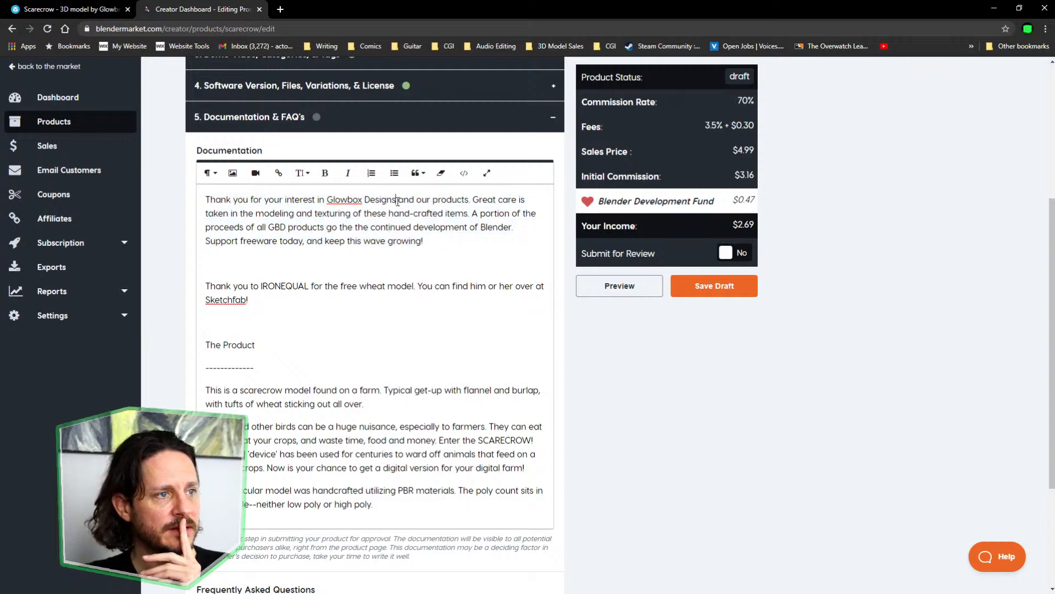
text((Gkwq)
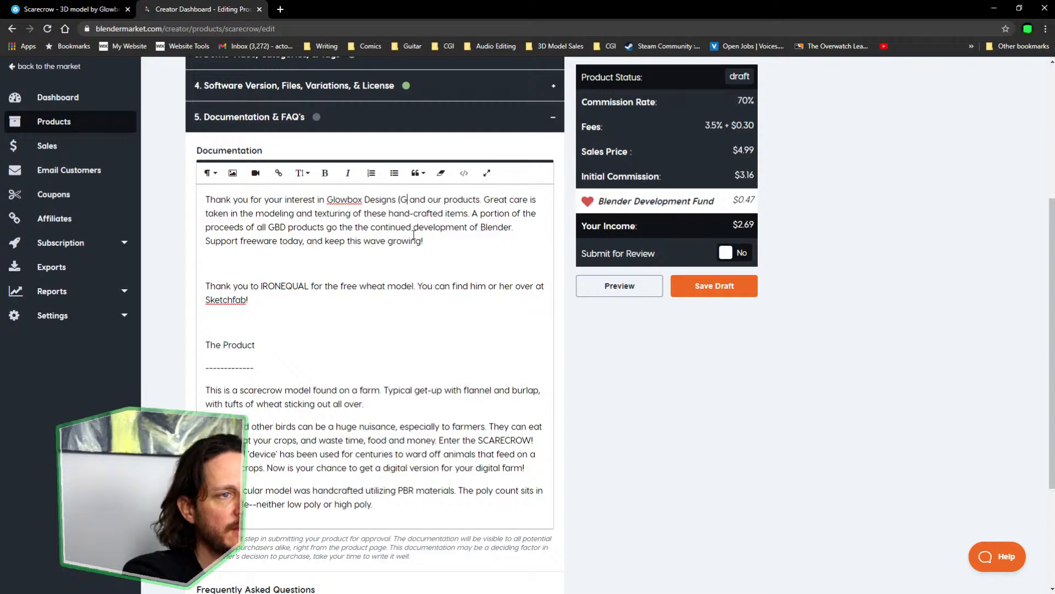
key(BackSpace)
key(BackSpace)
key(BackSpace)
text(lowbo)
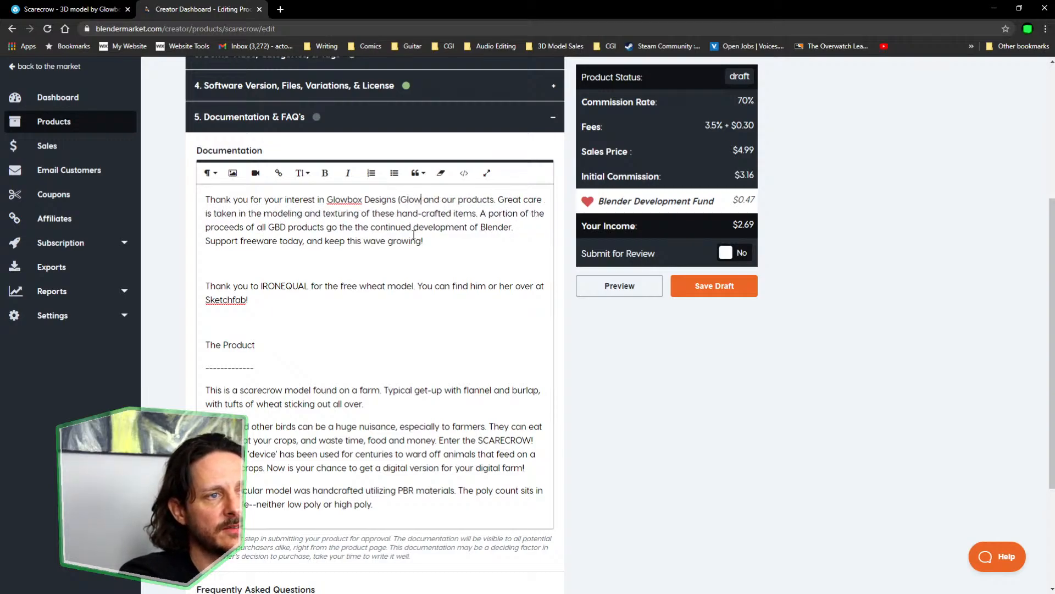
text(x 3D))
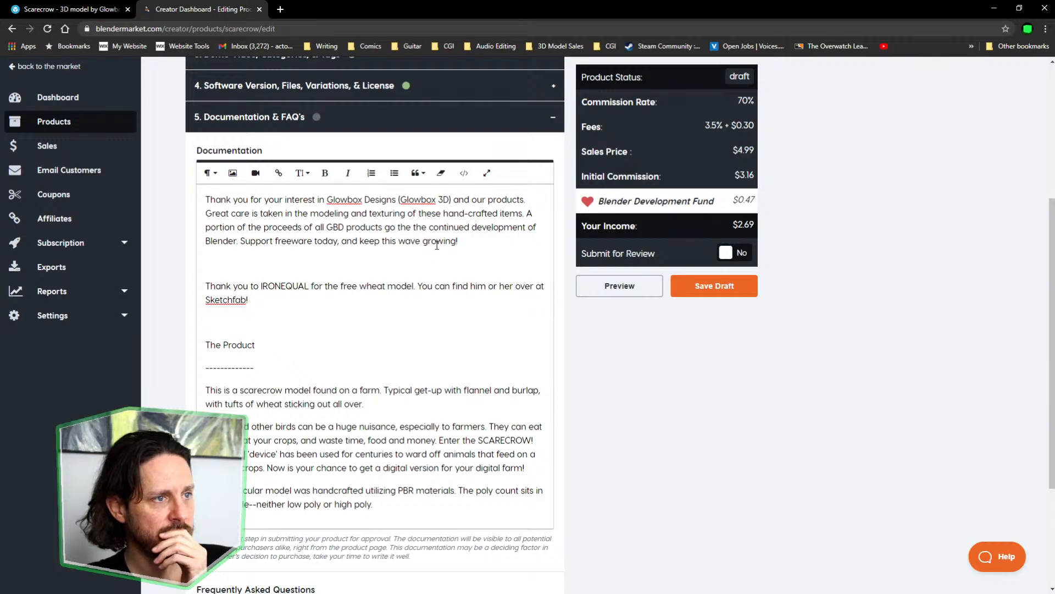
Review the rest of the documentation, from the heading "The Product" through the model description
scroll(432, 244, down, 2)
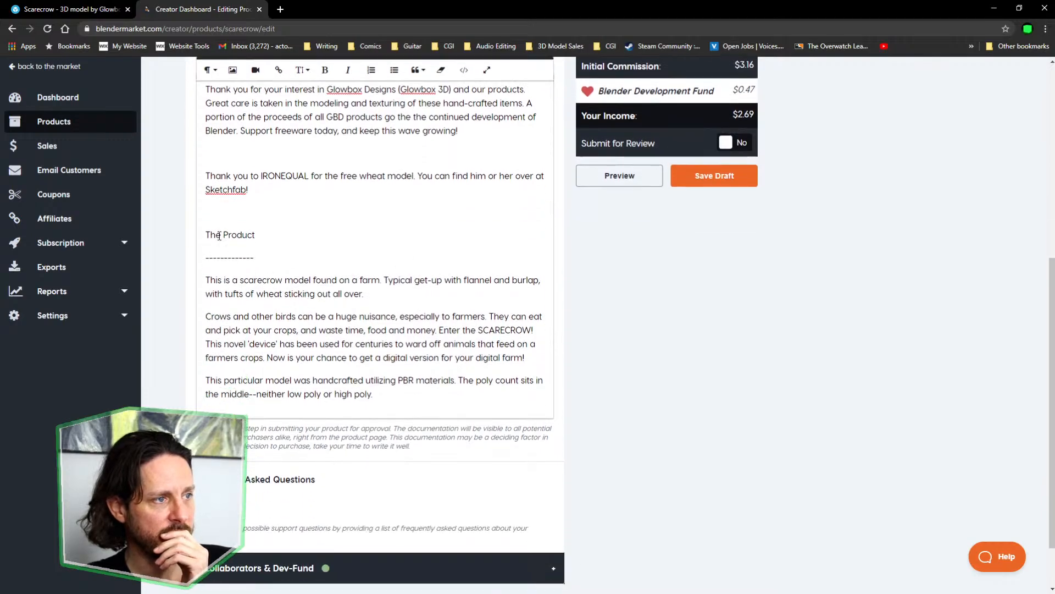
drag(216, 233, 467, 377)
scroll(495, 384, down, 1)
click(507, 408)
scroll(516, 412, up, 6)
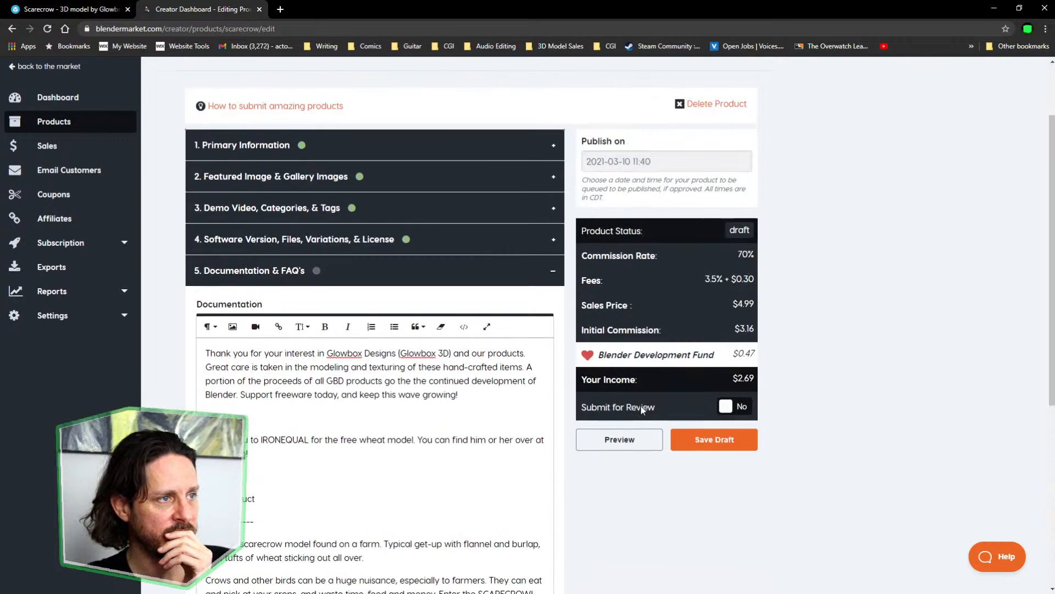
Close the Documentation & FAQ's section and open Collaborators & Dev-Fund to check its collaborator and contribution settings
click(455, 283)
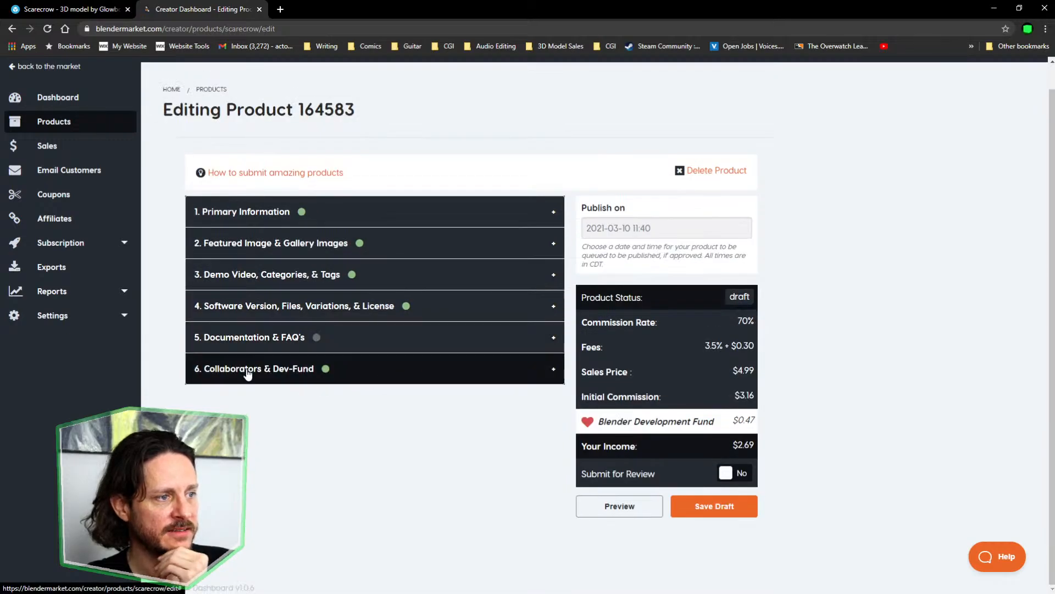
click(481, 374)
scroll(483, 384, down, 1)
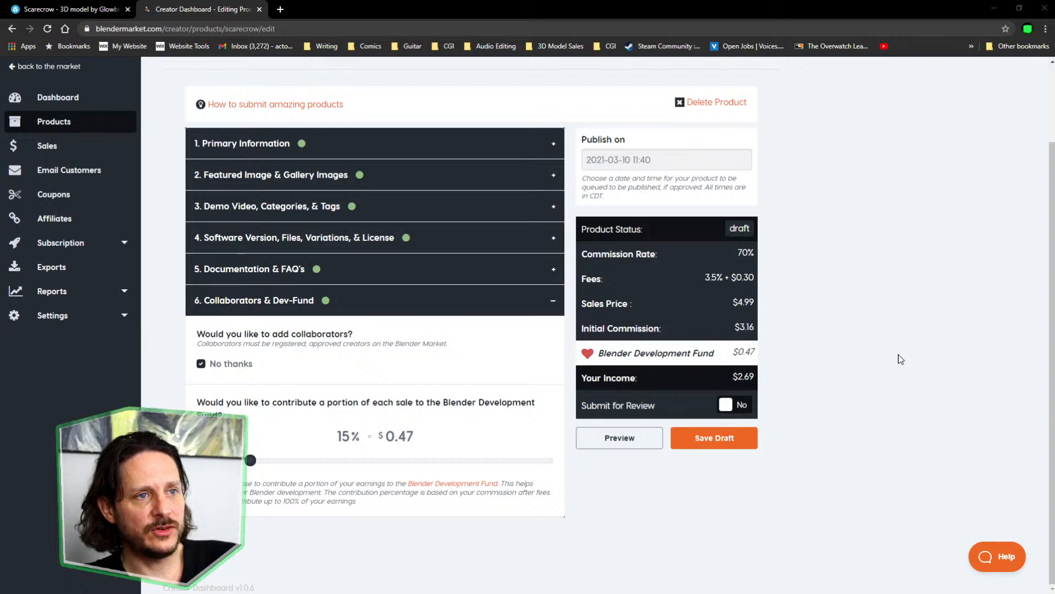
Switch Submit for Review to Yes and submit the Scarecrow product for review
scroll(901, 359, up, 2)
scroll(899, 358, down, 2)
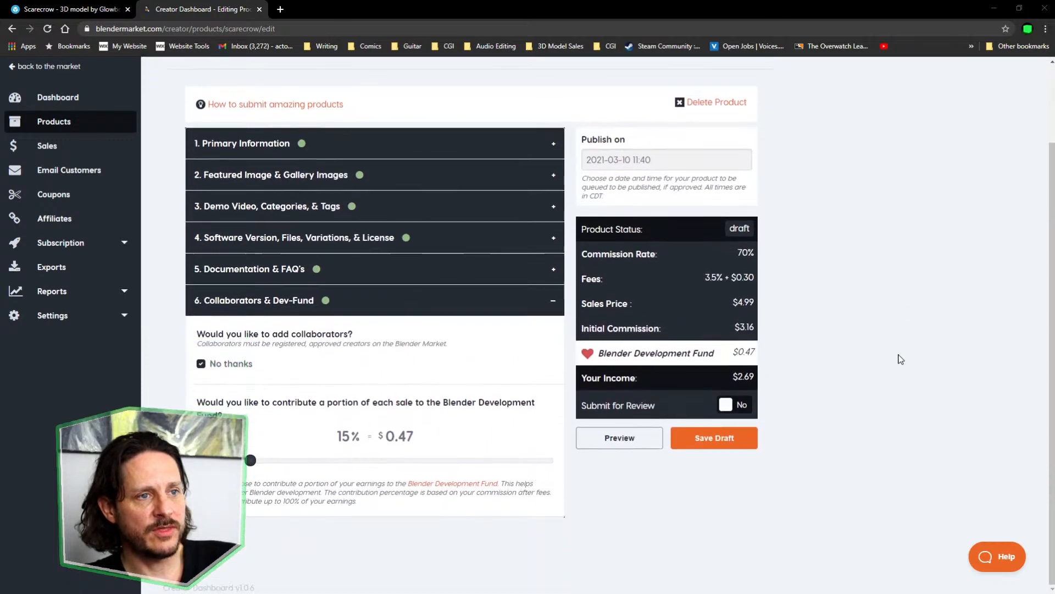
click(726, 406)
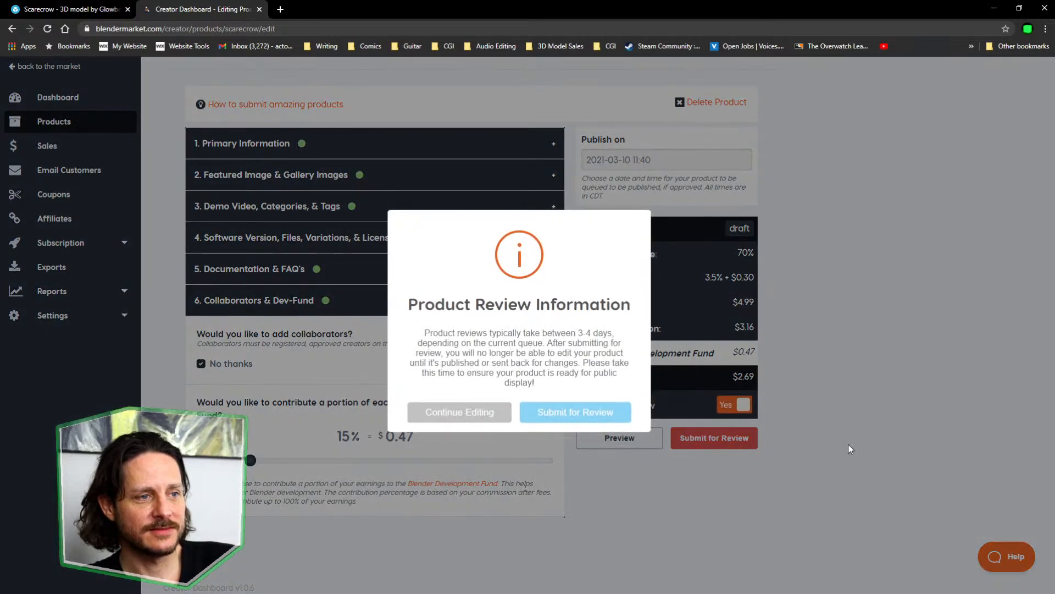
click(584, 413)
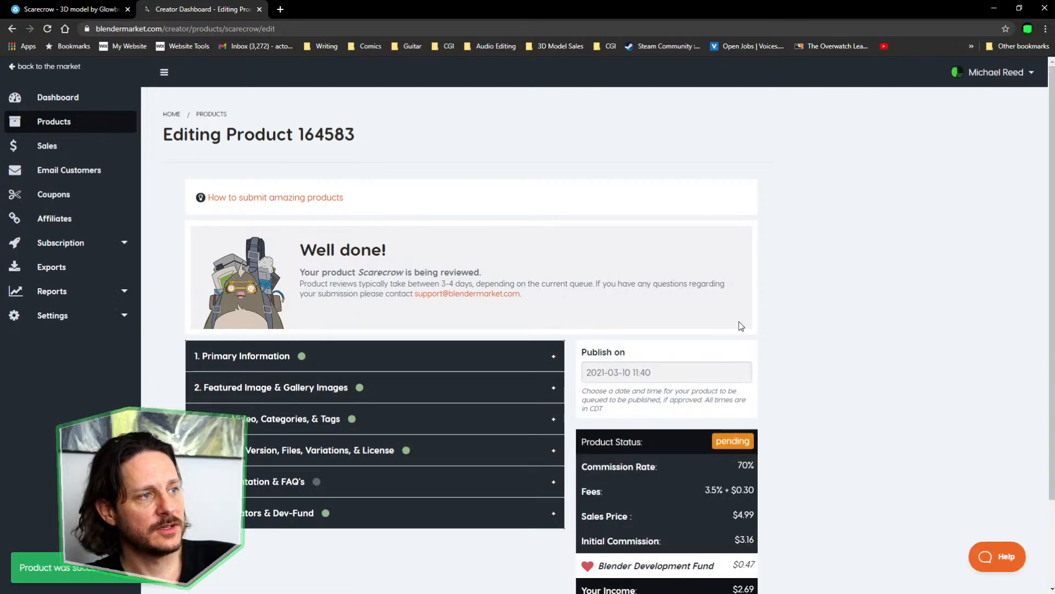
Go to the creator's product list and look over the titles, sales and statuses
click(102, 125)
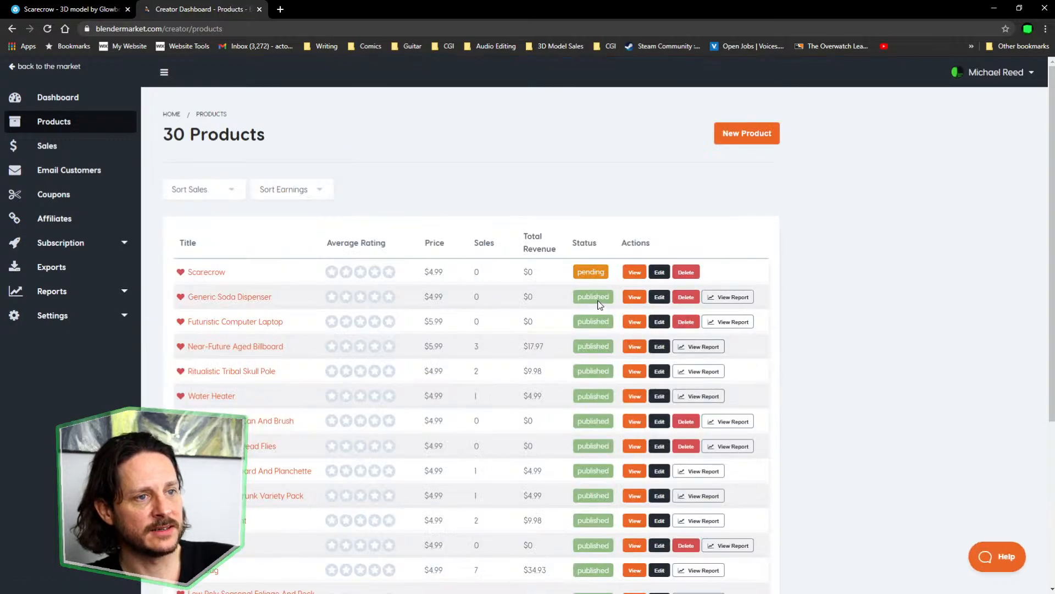
scroll(593, 329, down, 5)
scroll(605, 369, up, 5)
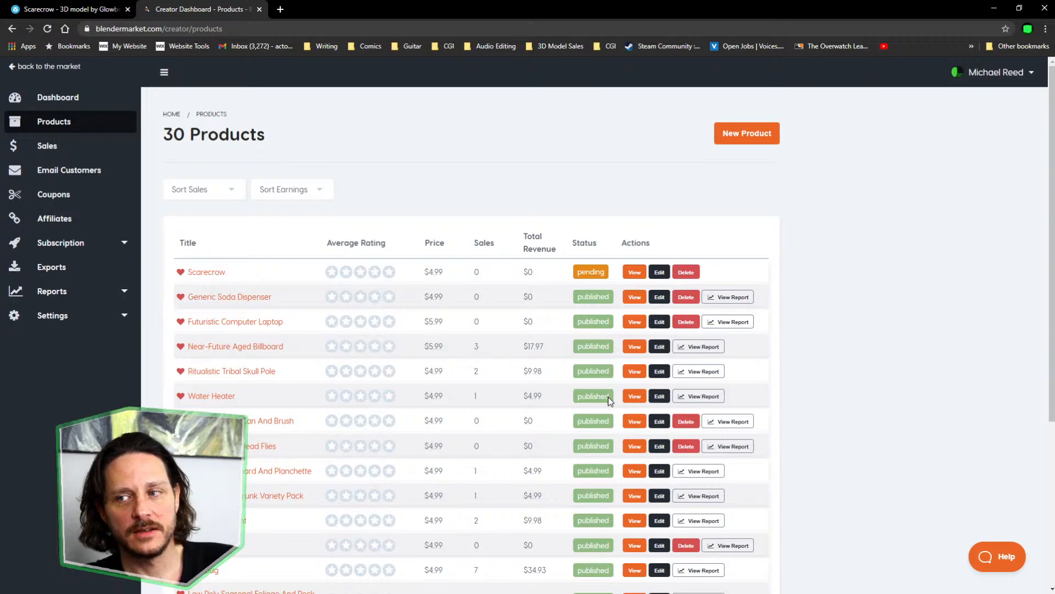
scroll(609, 401, down, 2)
scroll(270, 302, up, 1)
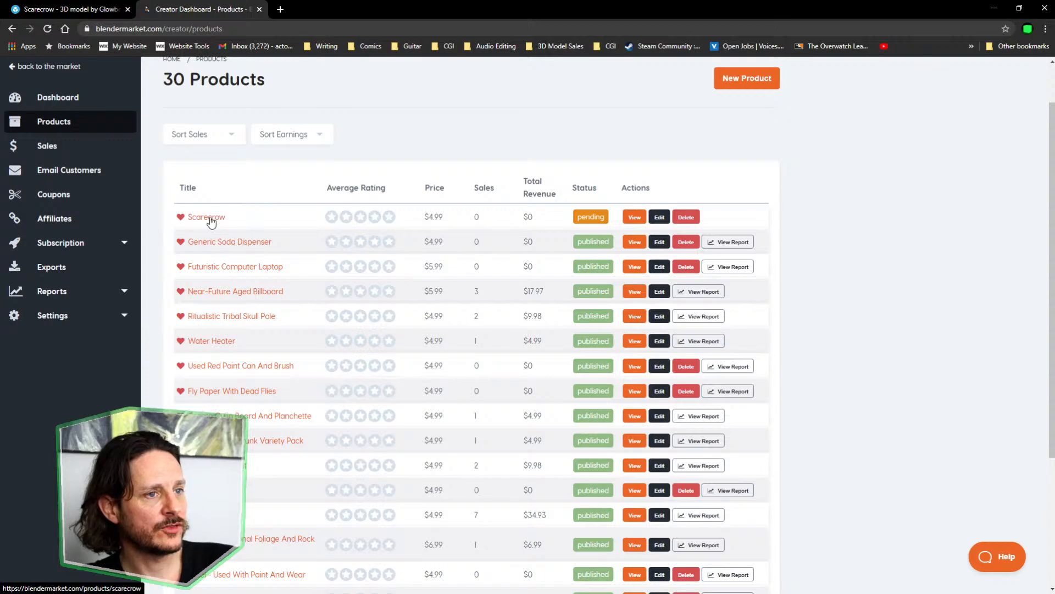
Open the Scarecrow product page and view its gallery images, including enlarged ones
click(208, 218)
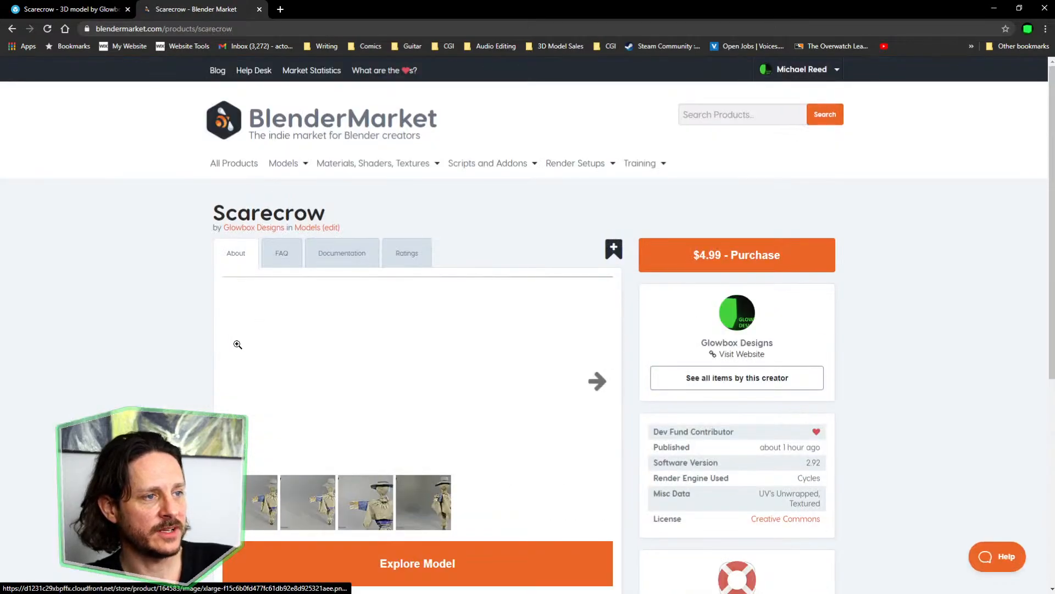
scroll(177, 304, down, 1)
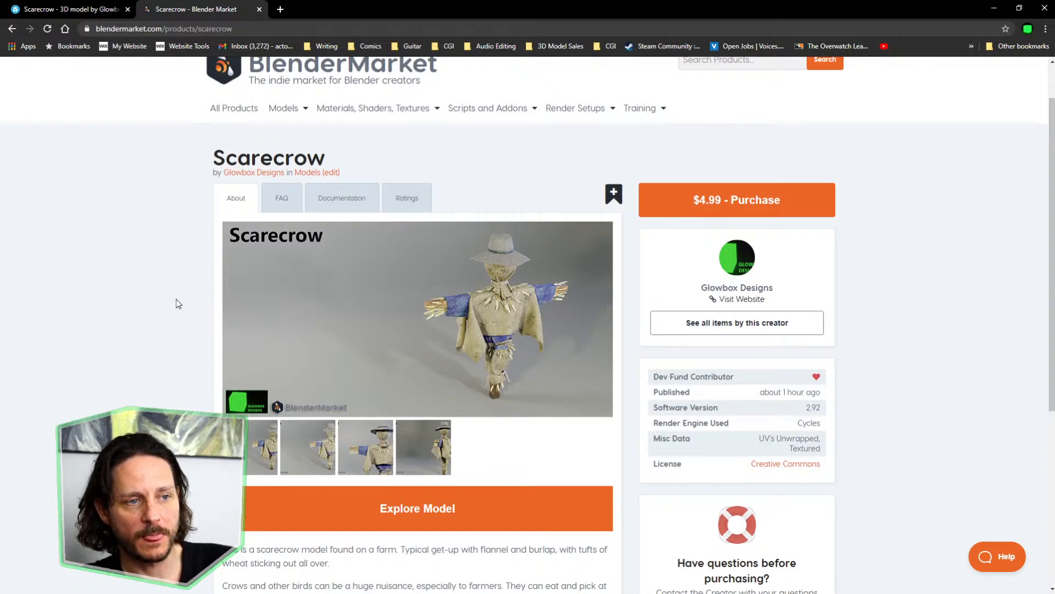
click(363, 433)
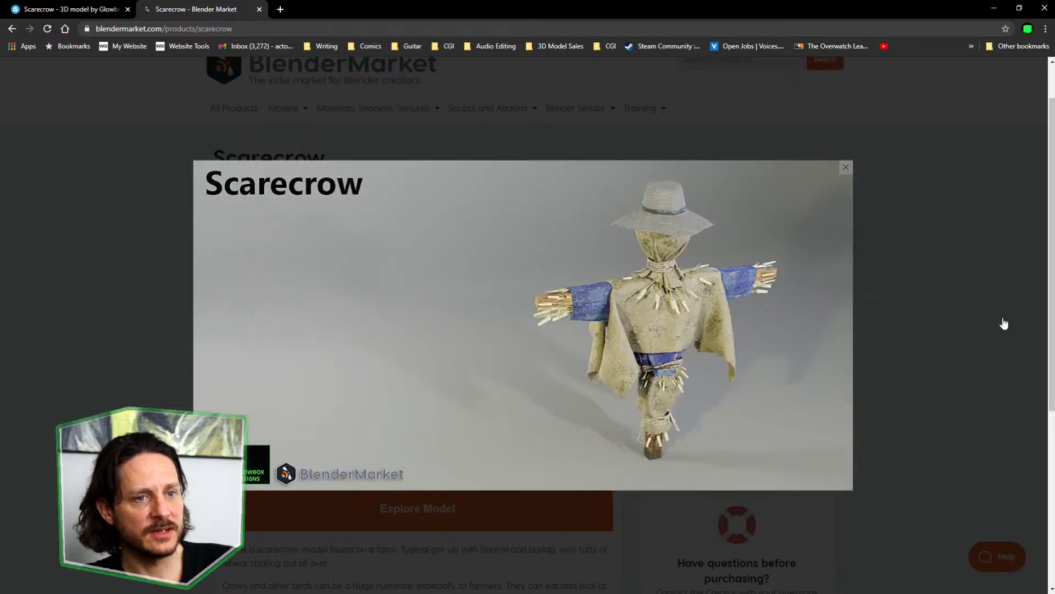
click(846, 167)
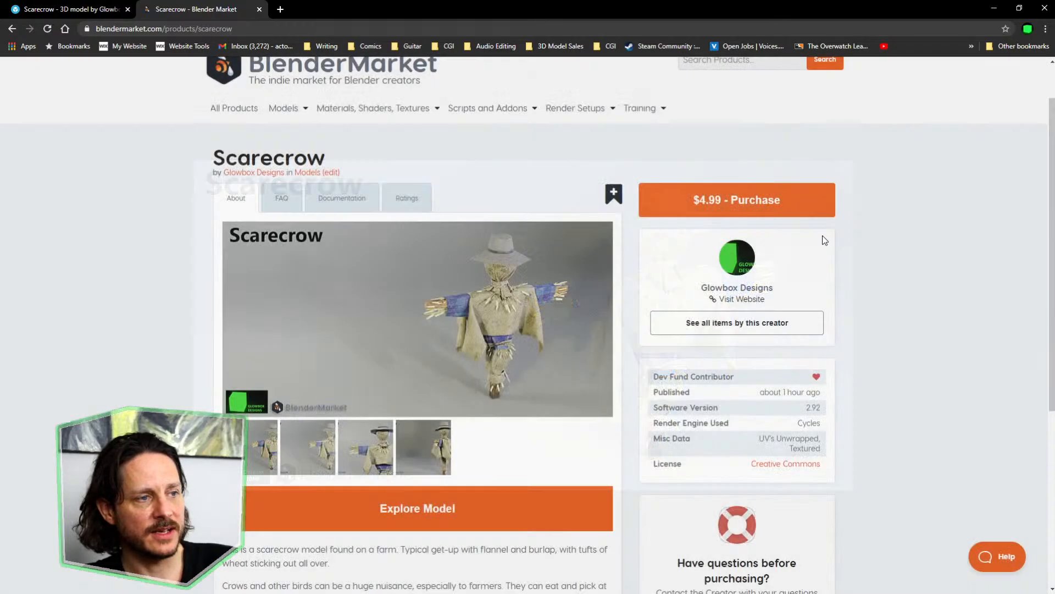
click(599, 326)
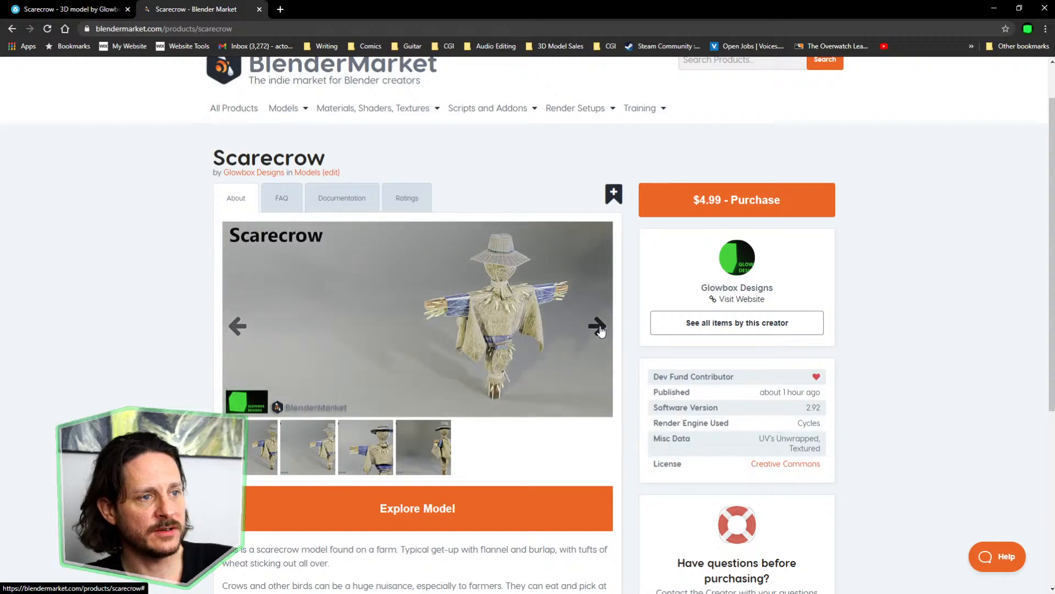
click(239, 330)
click(412, 301)
click(919, 334)
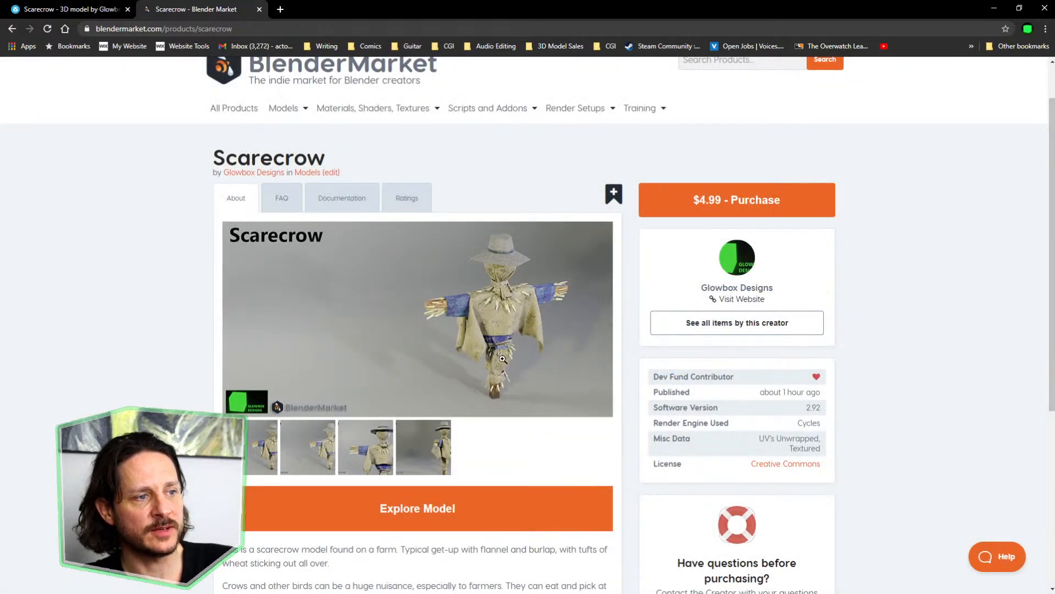
Browse back and forth through the product page's gallery to compare the textured, wireframe, close-up and side renders
click(597, 326)
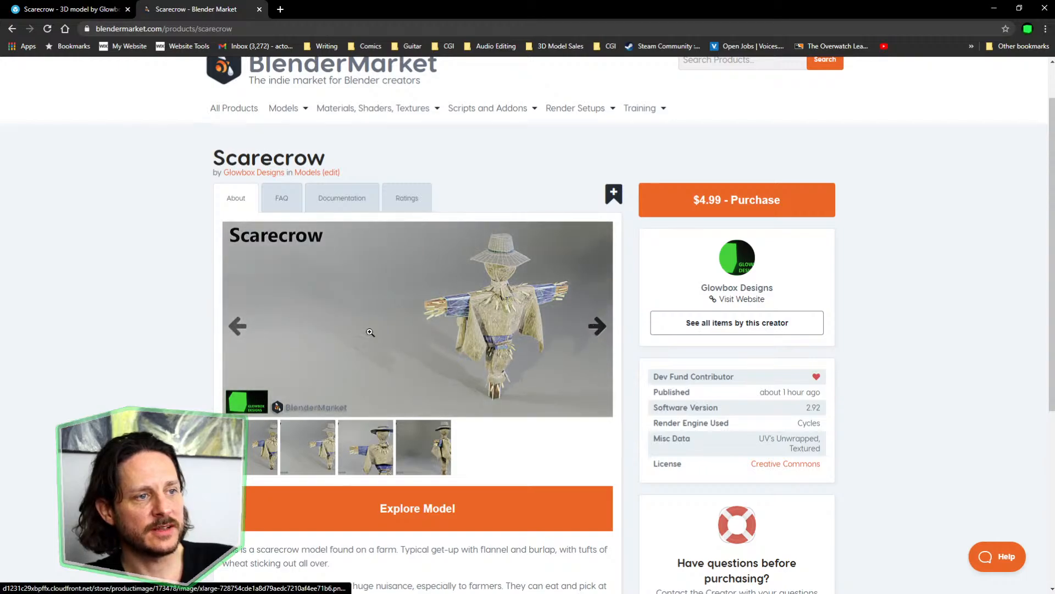
click(237, 326)
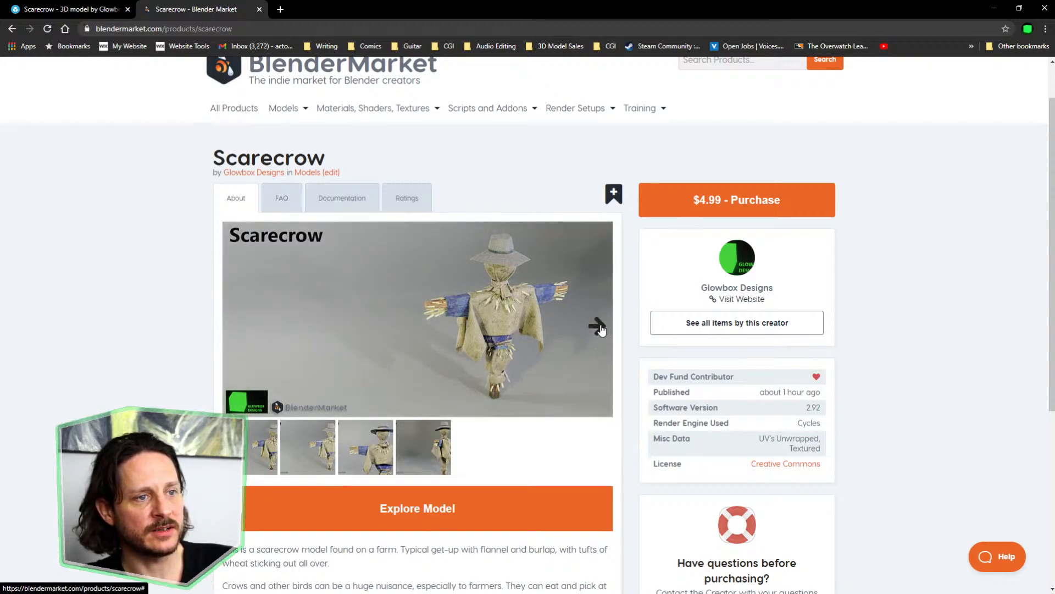
click(598, 327)
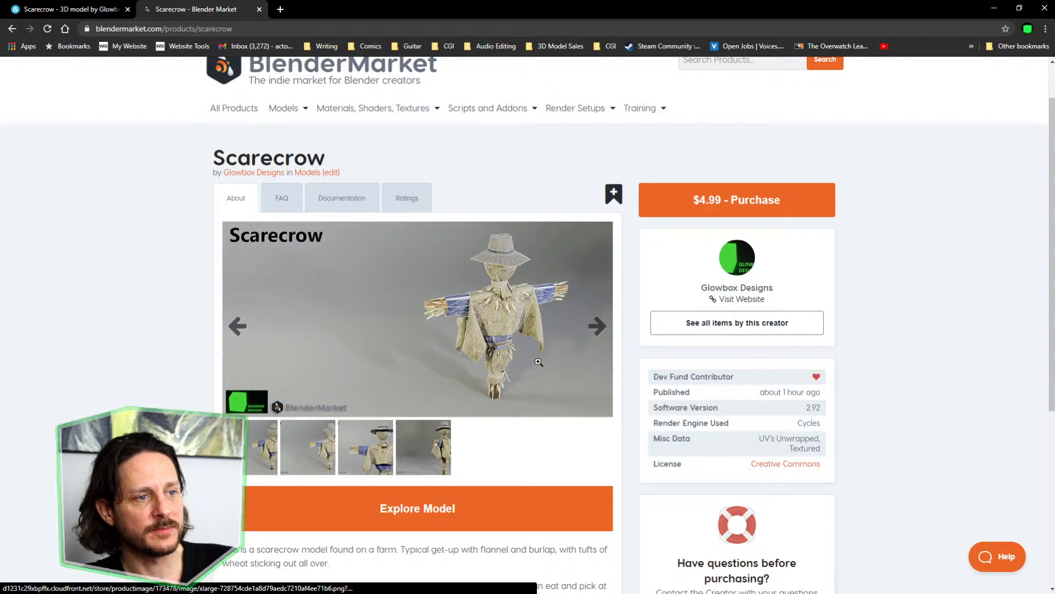
click(603, 328)
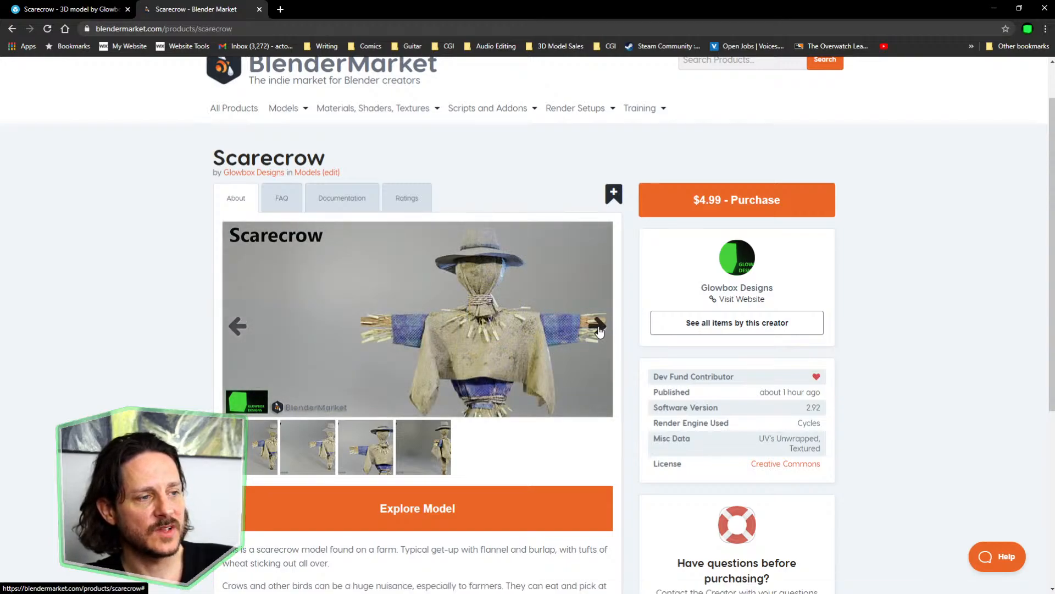
click(598, 328)
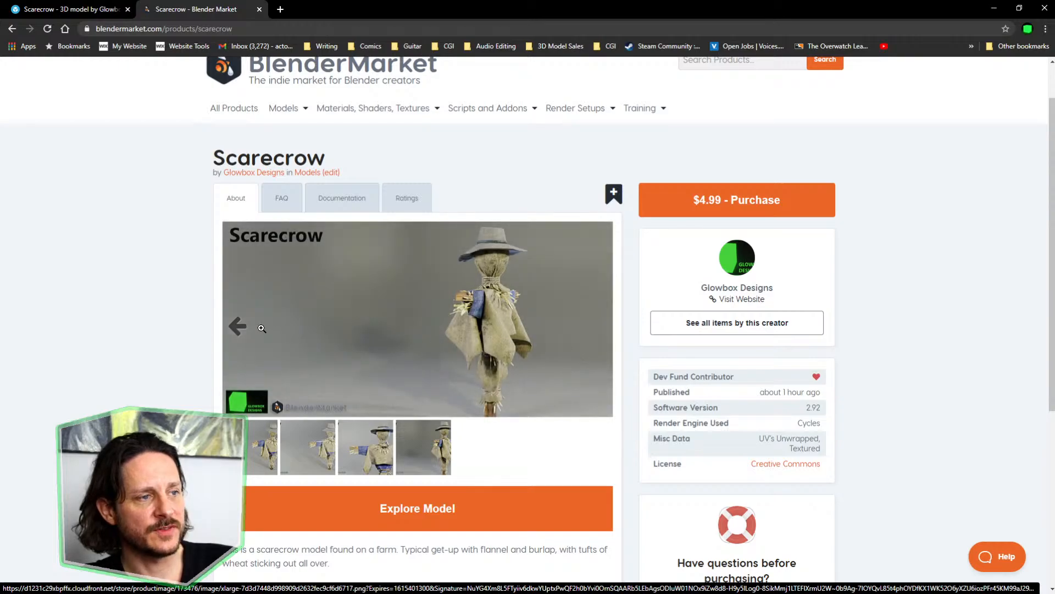
click(240, 327)
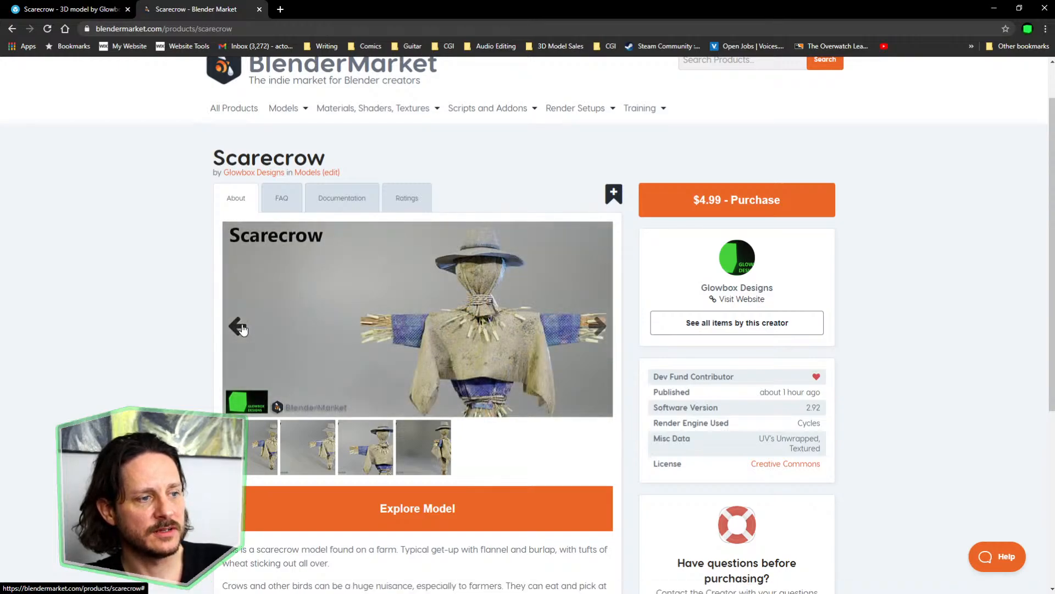
Review the Scarecrow product page's description, FAQ, Documentation and Ratings sections
scroll(243, 329, down, 3)
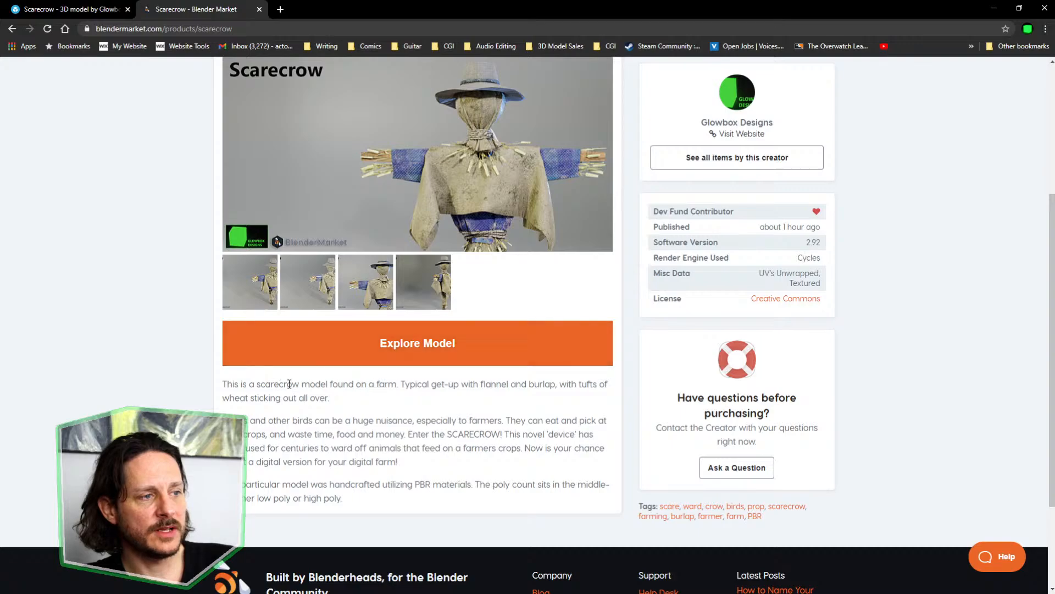
scroll(289, 383, up, 3)
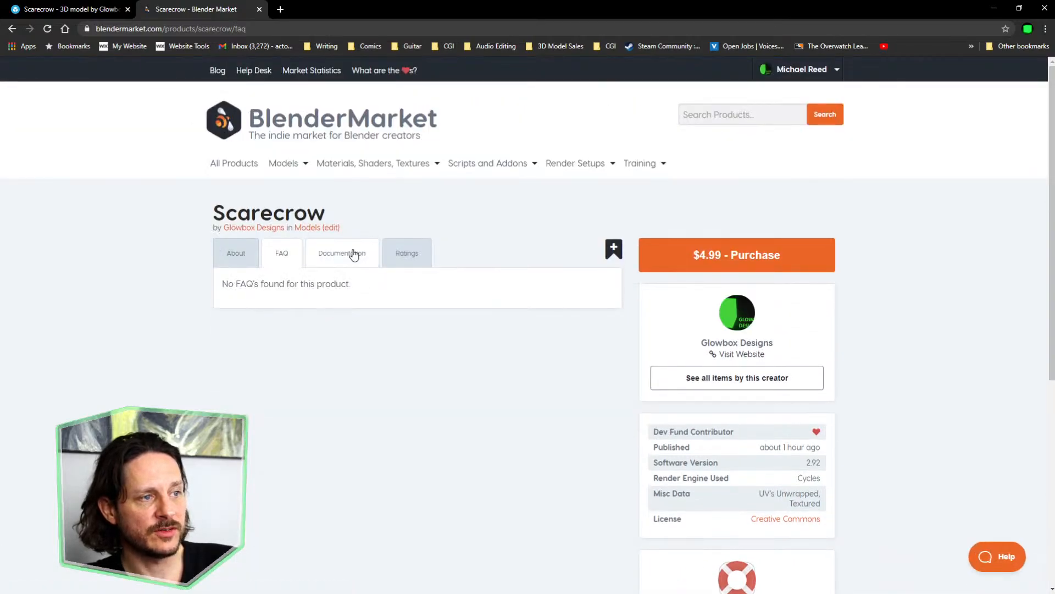
click(352, 253)
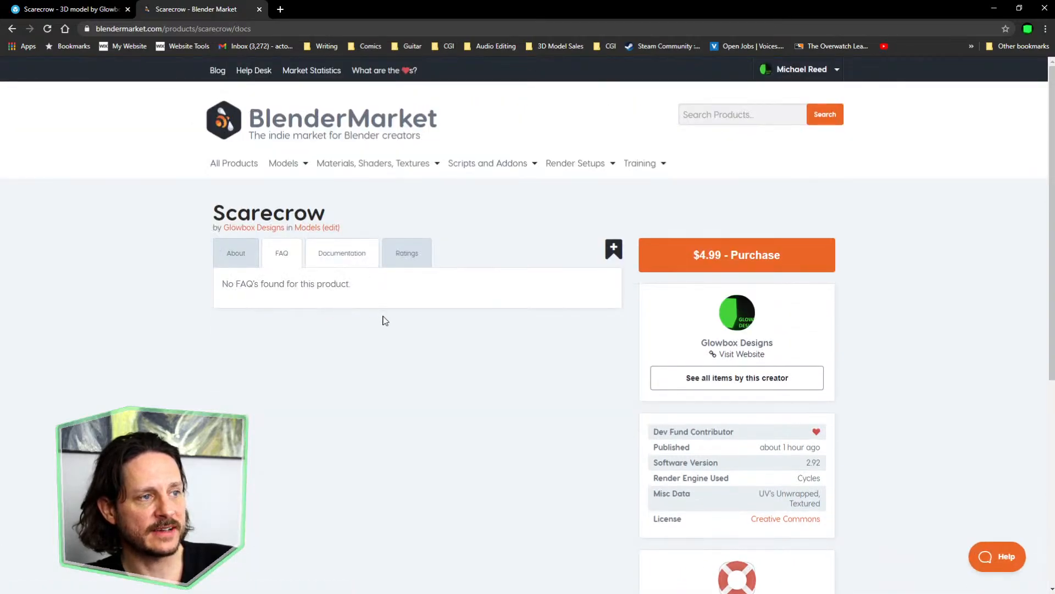
scroll(385, 317, down, 3)
scroll(364, 391, up, 2)
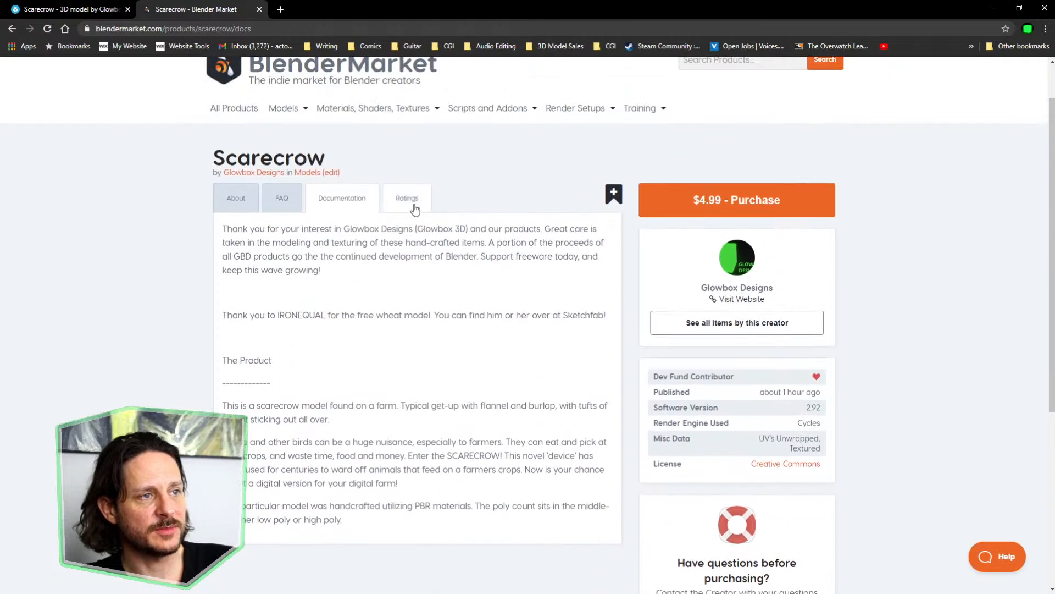
click(414, 206)
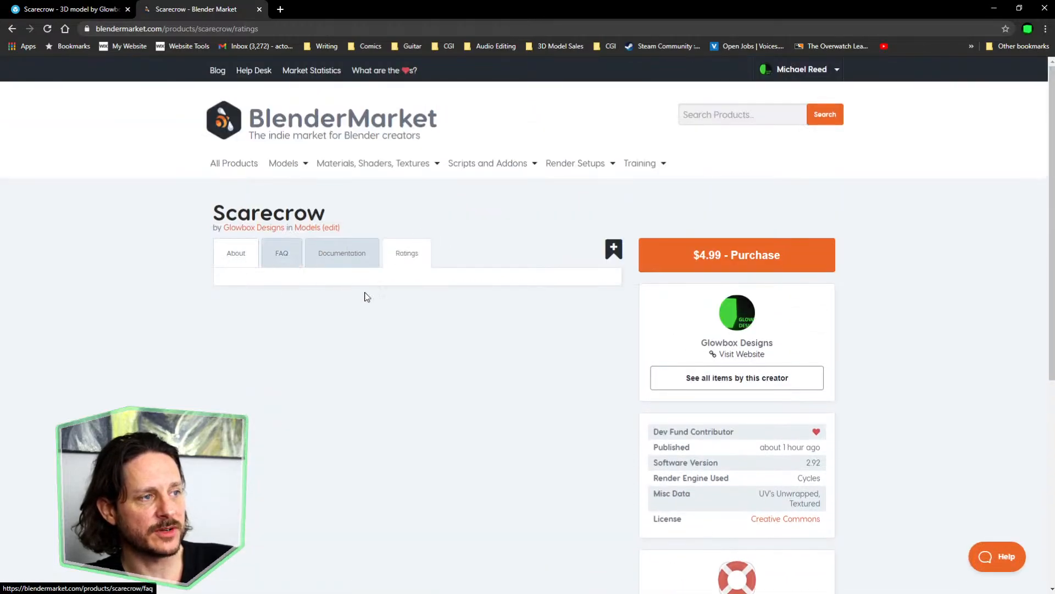
Return to the About section, launch the Scarecrow's embedded 3D preview with Explore Model and rotate the model
click(235, 253)
scroll(336, 334, down, 3)
scroll(336, 336, down, 2)
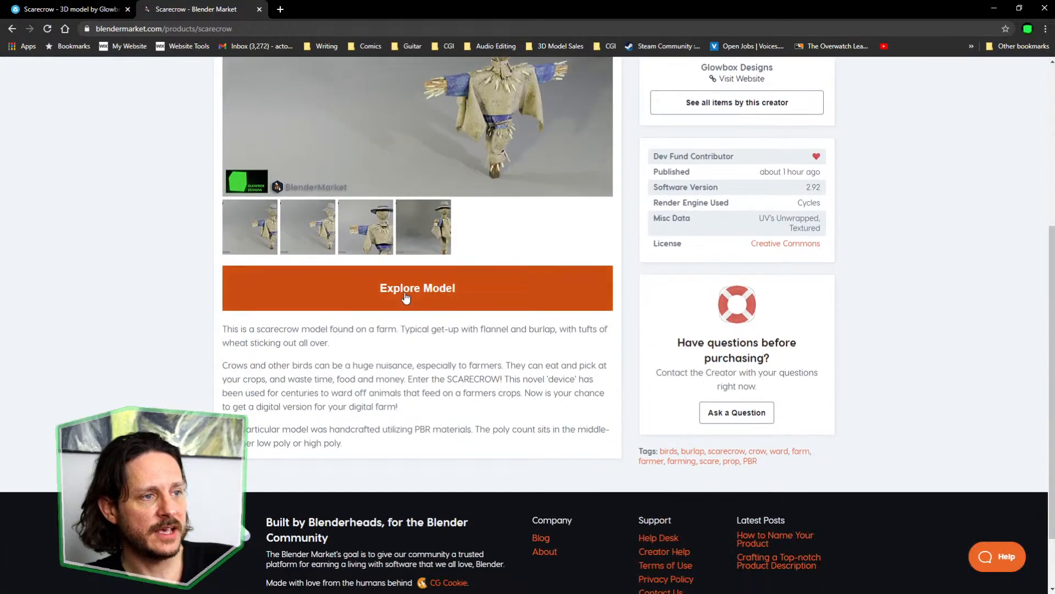
click(435, 298)
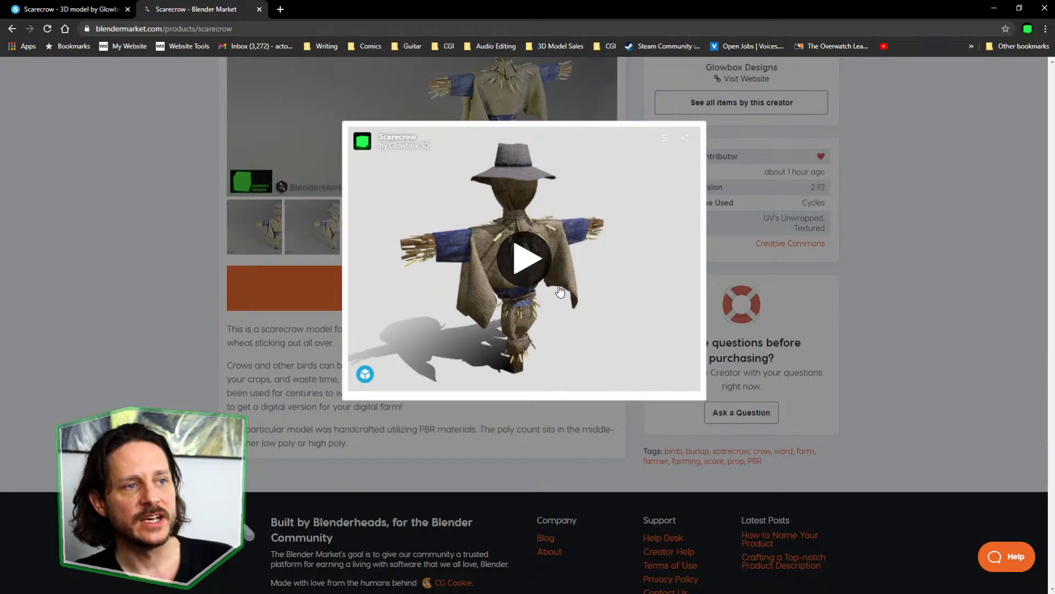
click(553, 288)
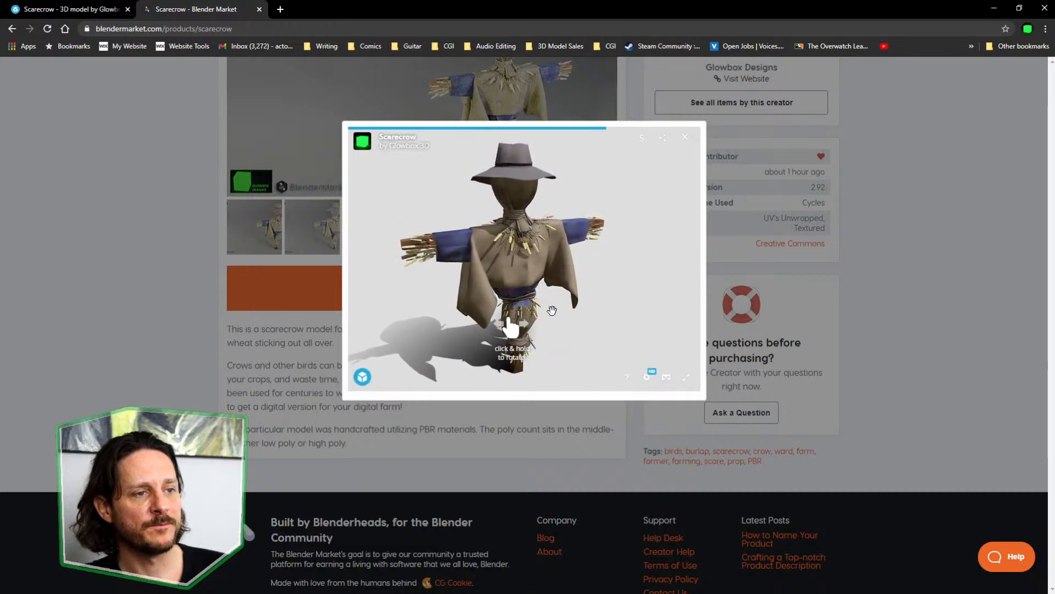
mouse_move(550, 300)
mouse_down()
mouse_move(630, 286)
mouse_move(600, 260)
mouse_up()
drag(586, 318, 638, 375)
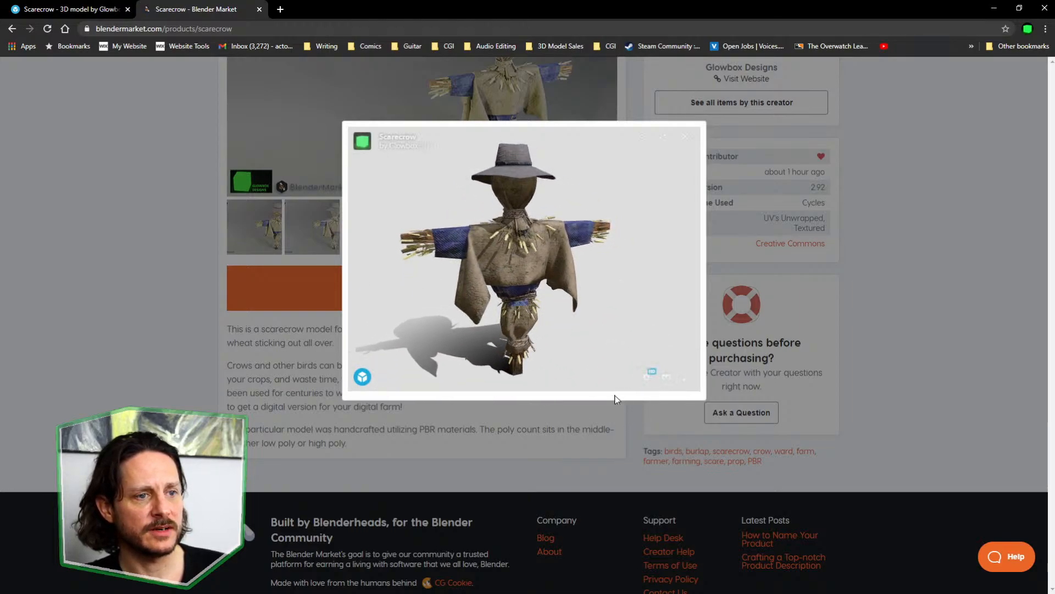
Check the 3D viewer's rendering, navigation and texture settings, rotate the scarecrow again, stop the viewer and return to the product page
click(647, 378)
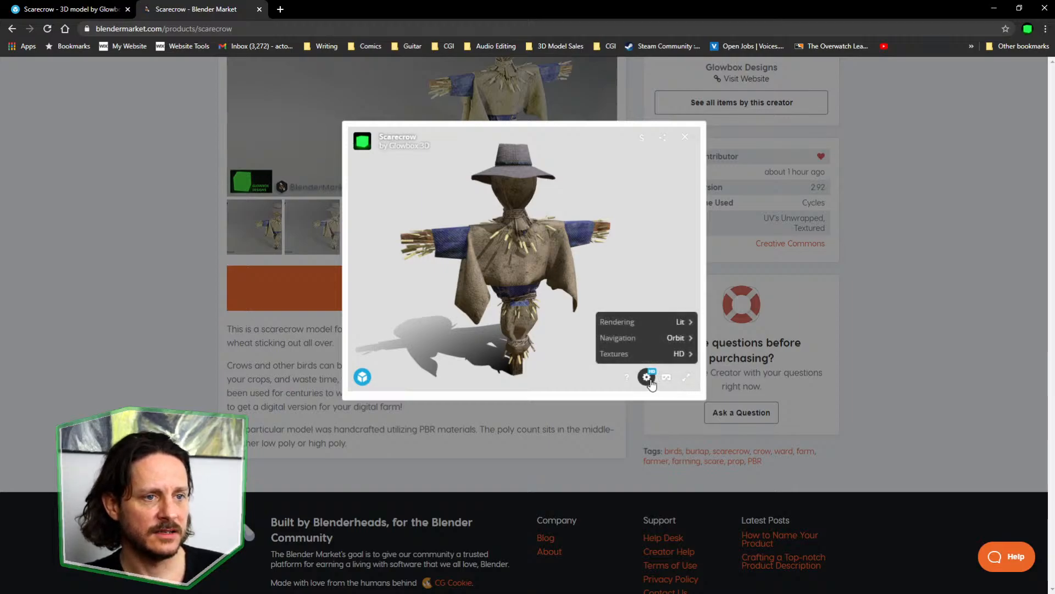
click(648, 378)
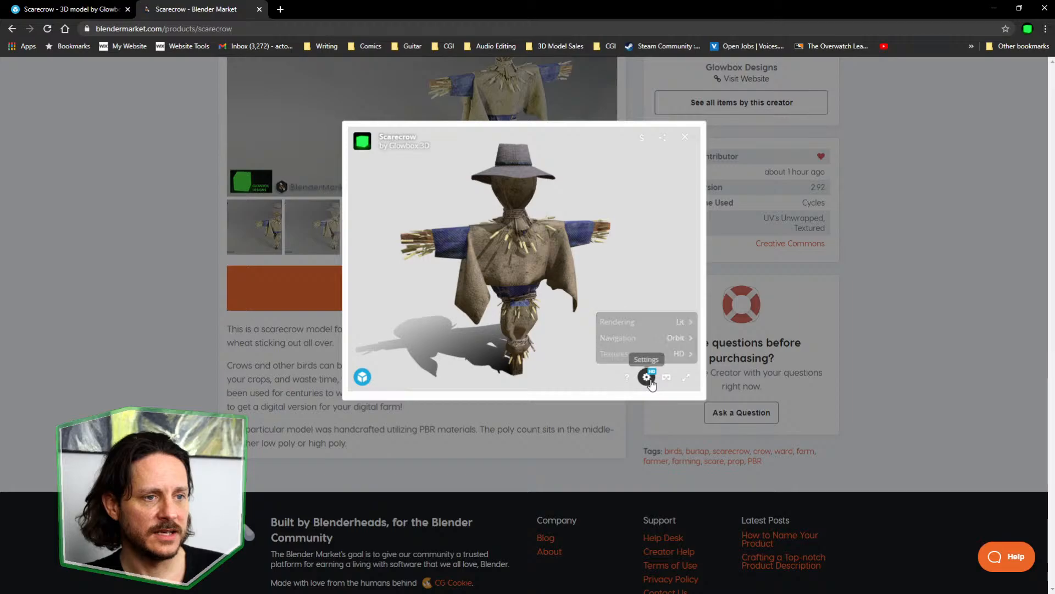
drag(546, 243, 568, 236)
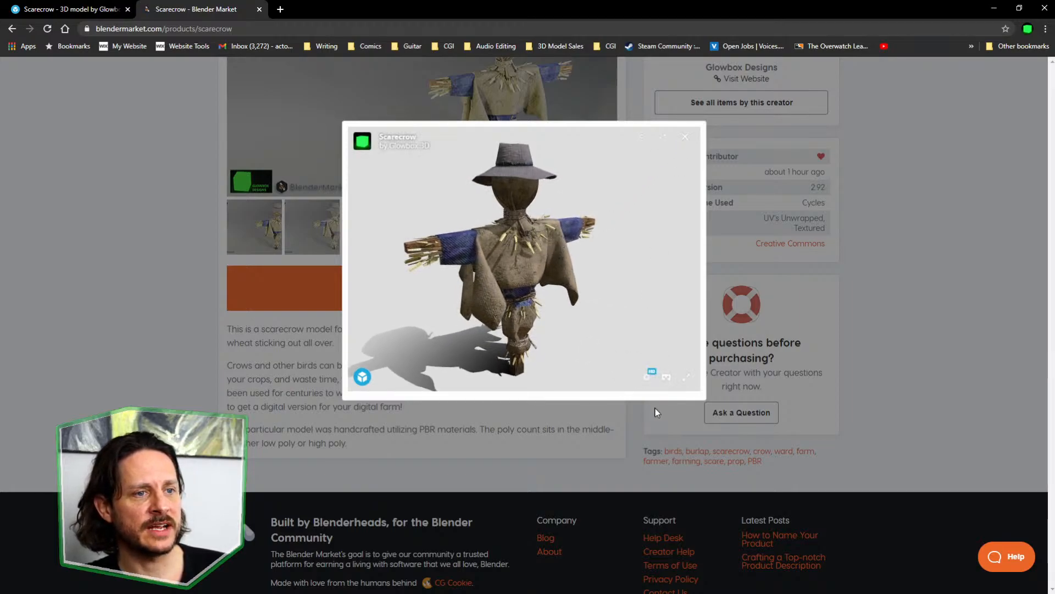
click(685, 137)
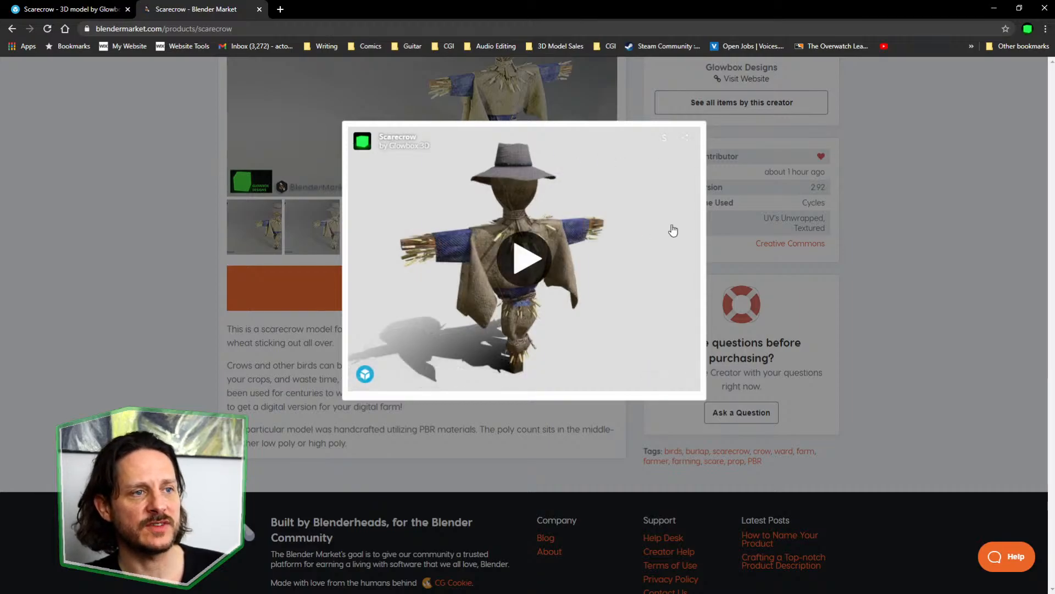
scroll(663, 358, up, 5)
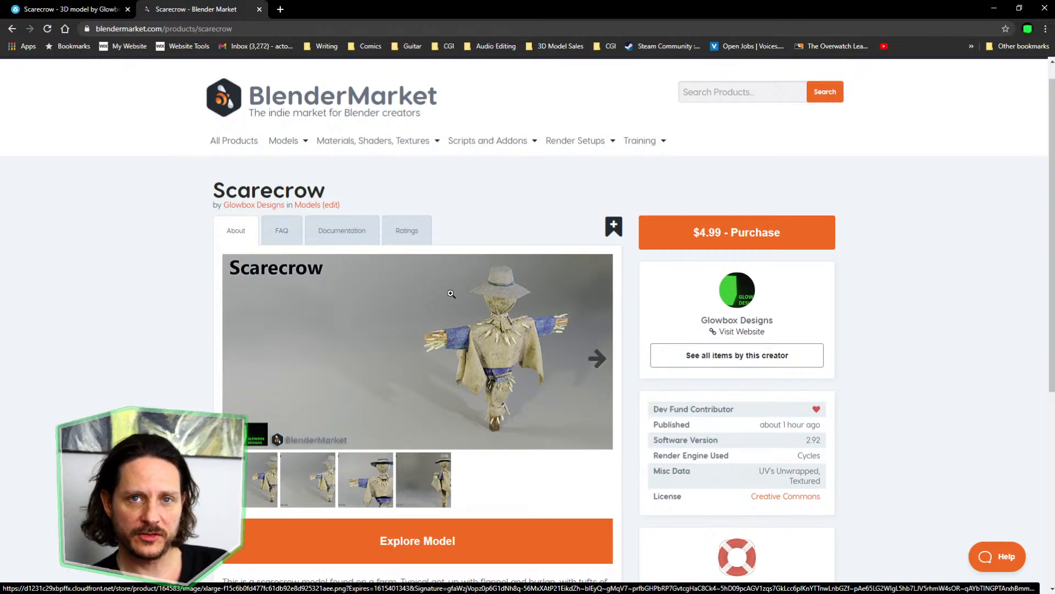
Search the web for "turbosquid" in a new browser tab and open the TurboSquid website
click(280, 9)
text(tur)
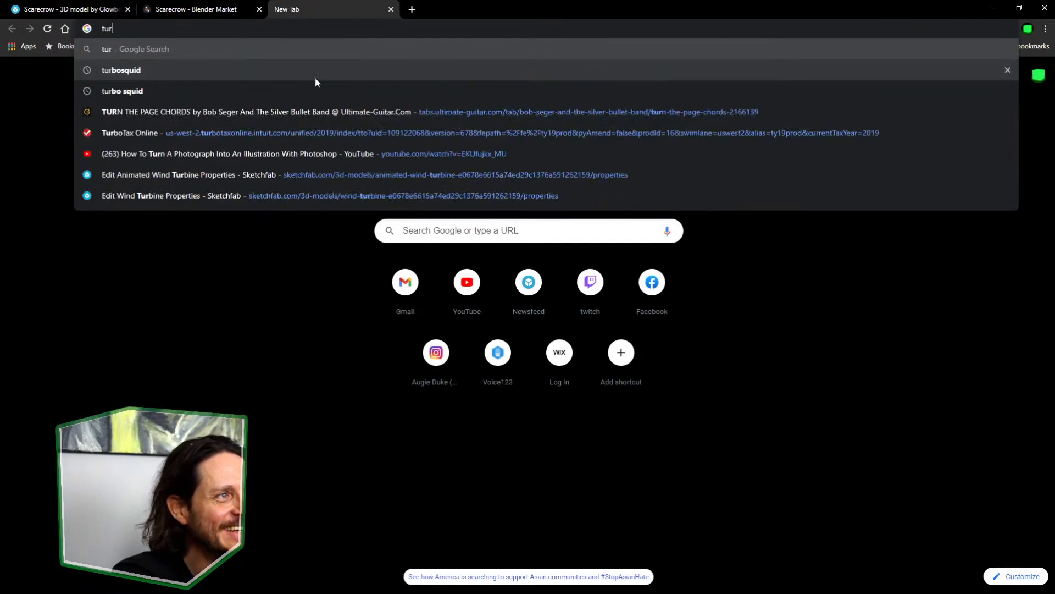
text(bosquid)
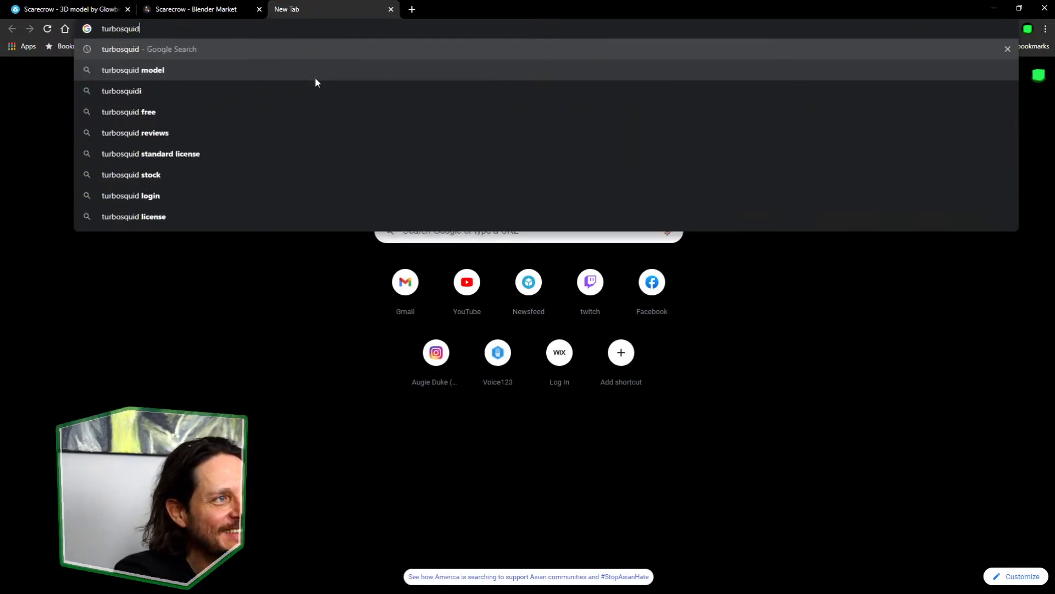
key(Return)
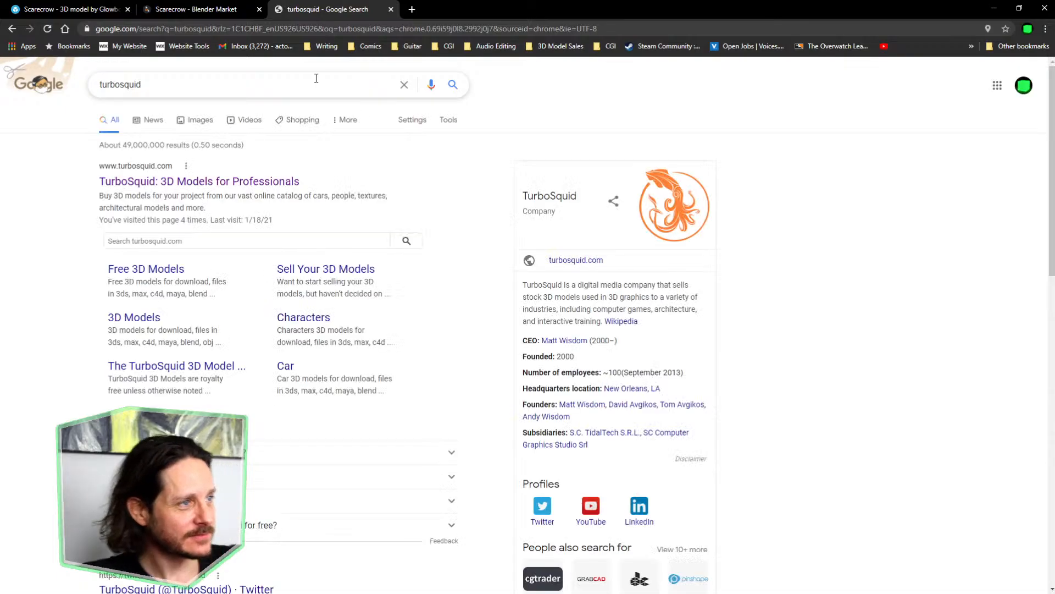
click(259, 181)
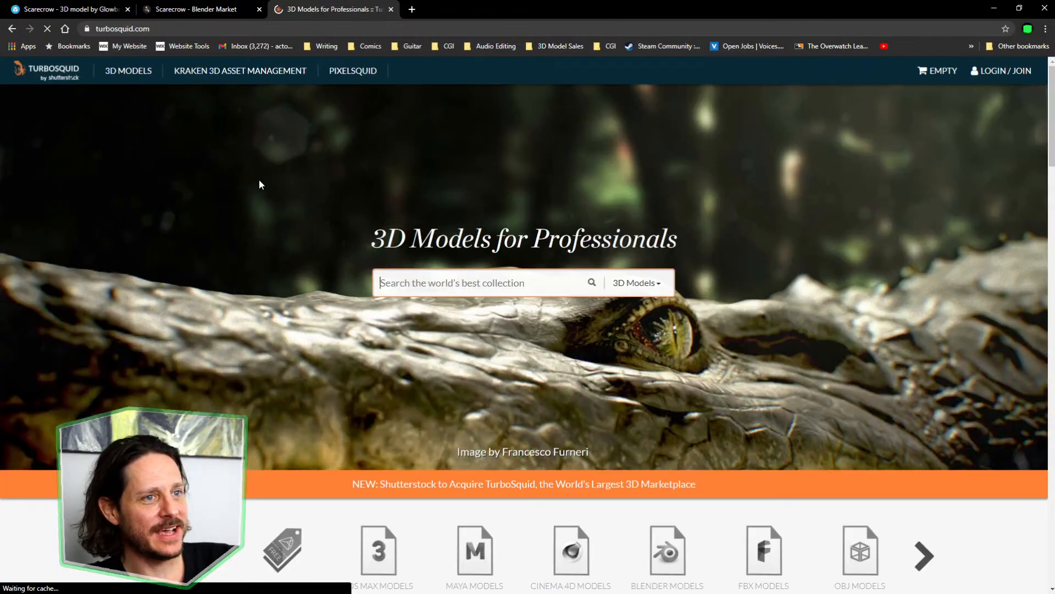
Search TurboSquid's 3D models for "turbodog"
click(470, 283)
text(turbo)
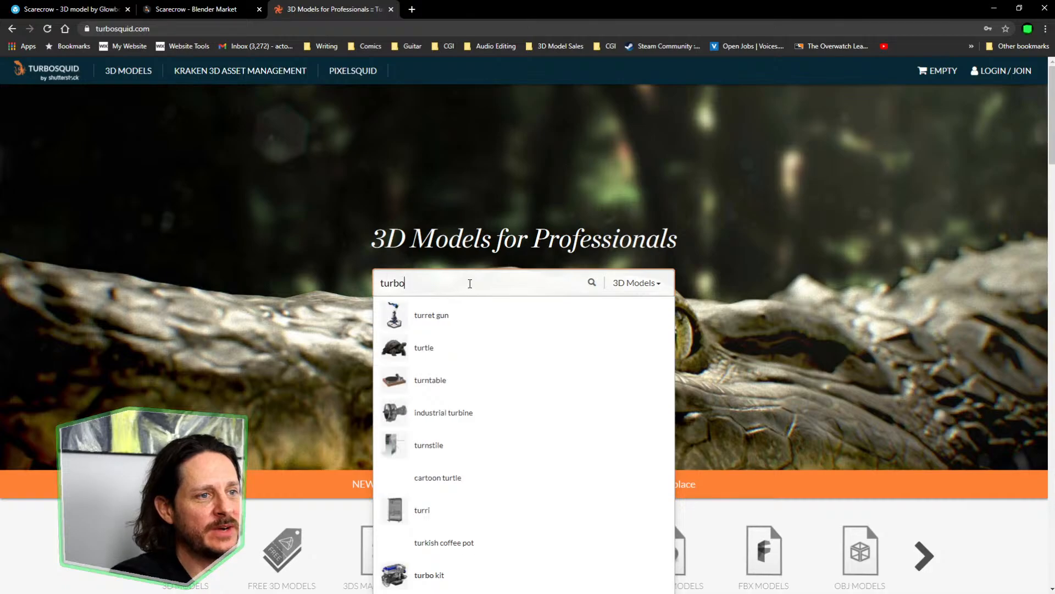
text(dog)
key(Return)
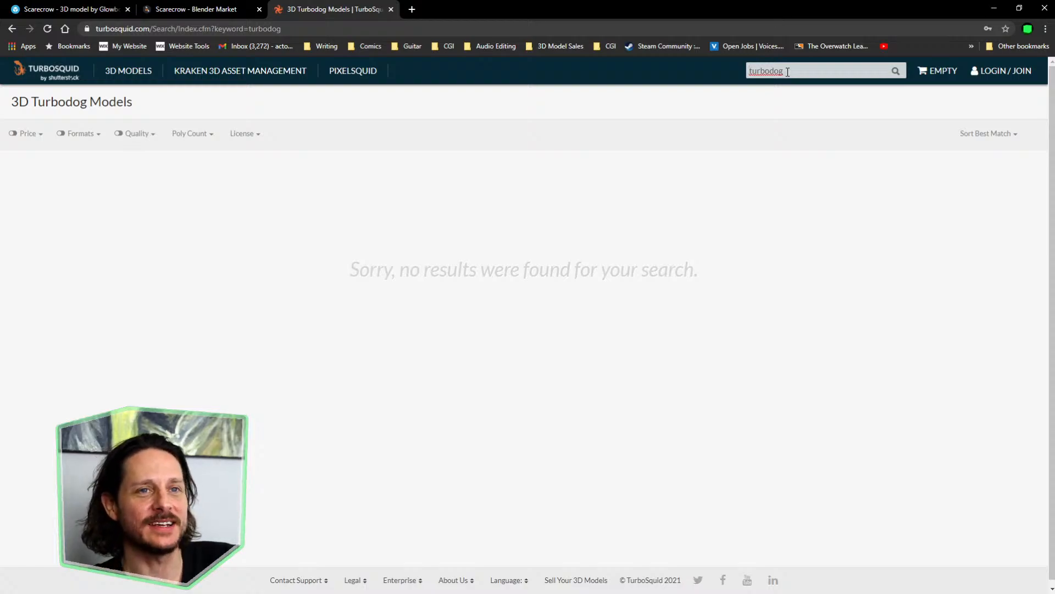
click(572, 72)
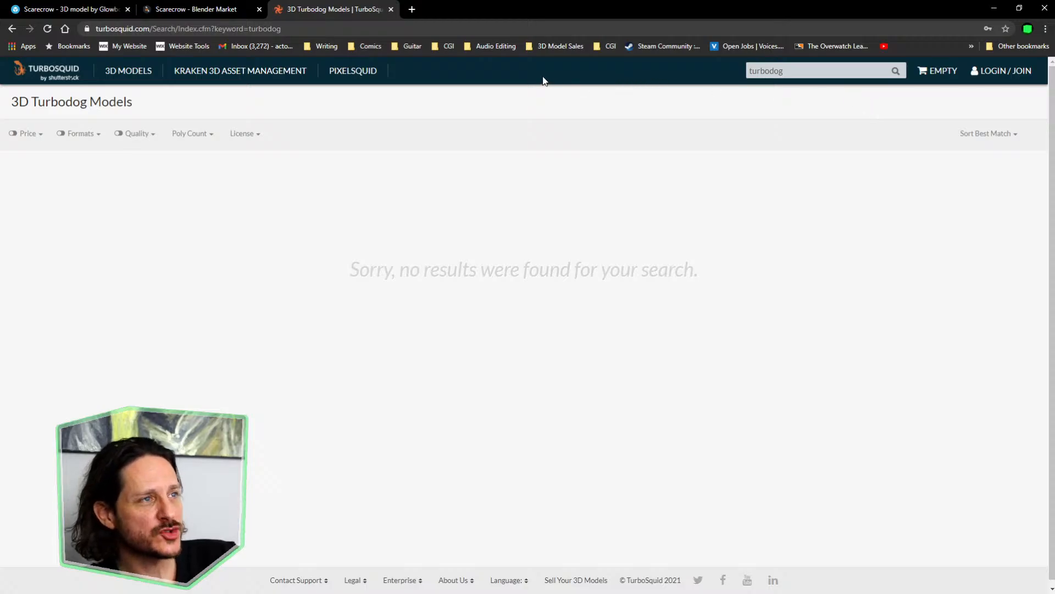
Browse the model categories on TurboSquid's home page, including cars, characters, animals, landscapes and technology, and close the site
click(33, 74)
scroll(426, 292, down, 12)
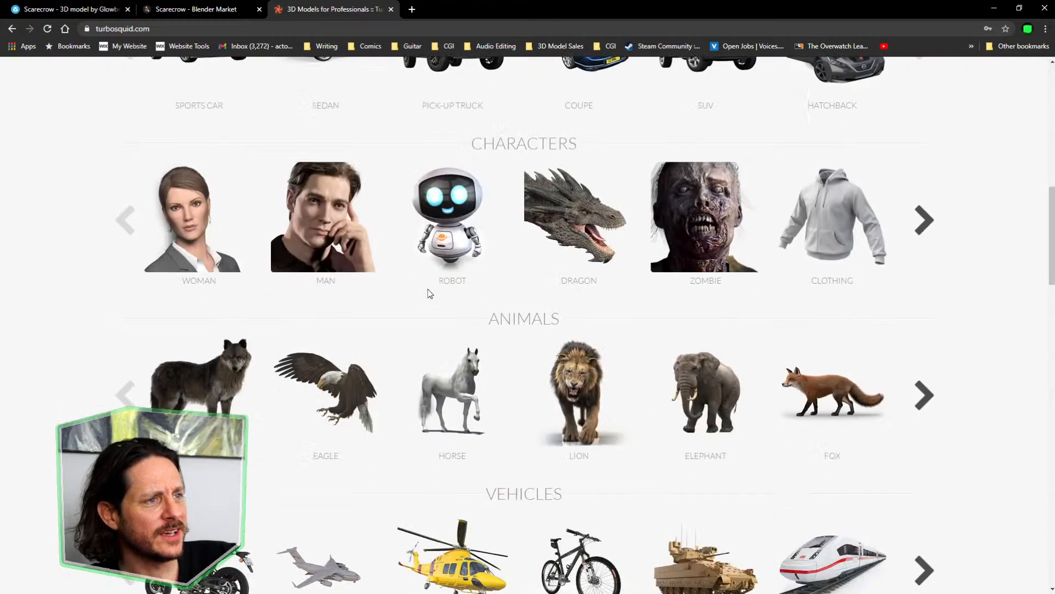
scroll(429, 291, down, 20)
scroll(429, 294, up, 5)
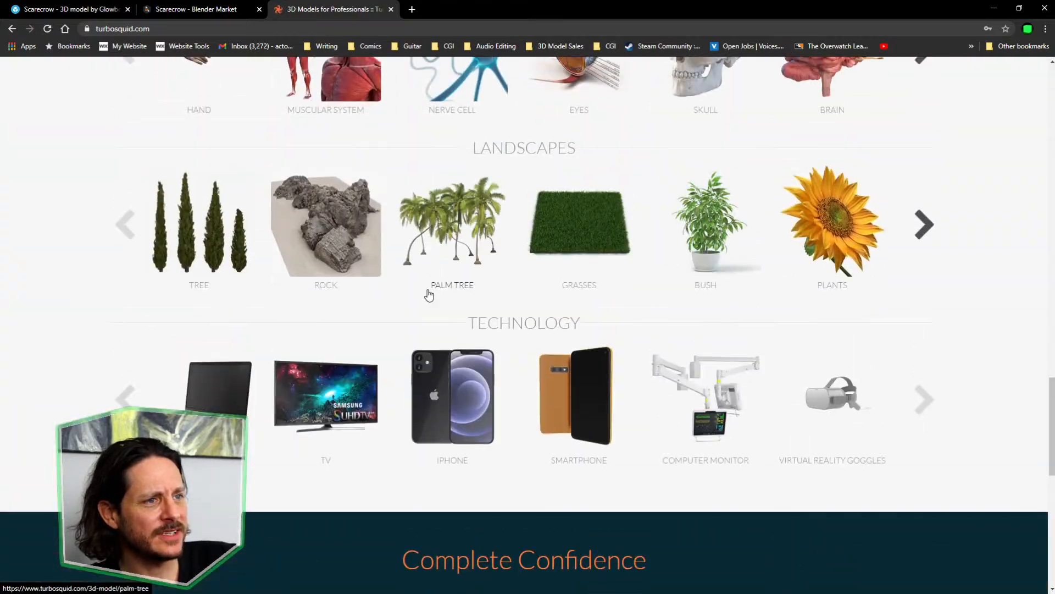
scroll(429, 295, up, 15)
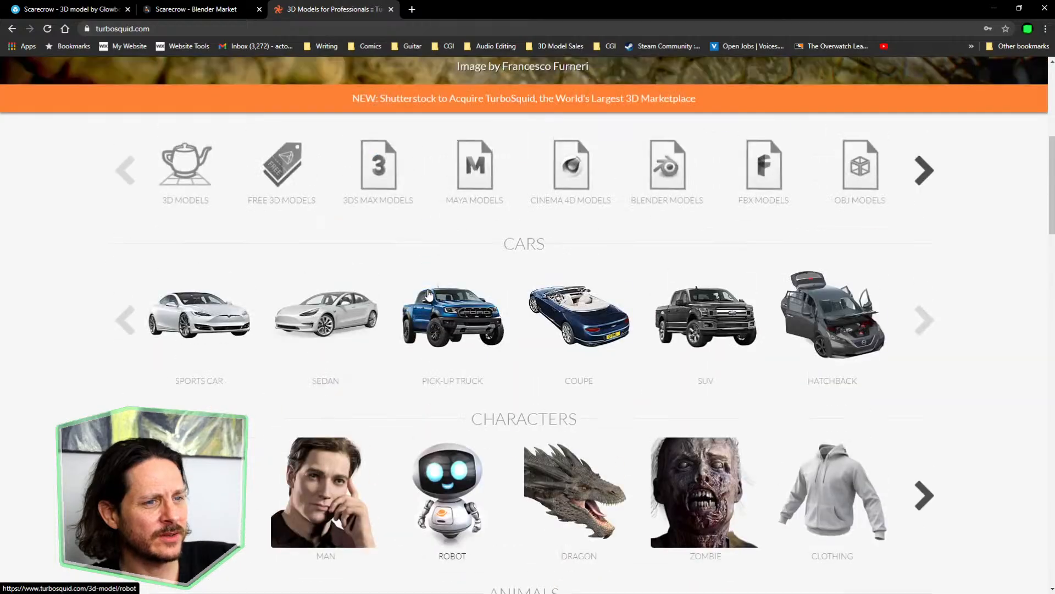
scroll(429, 295, up, 1)
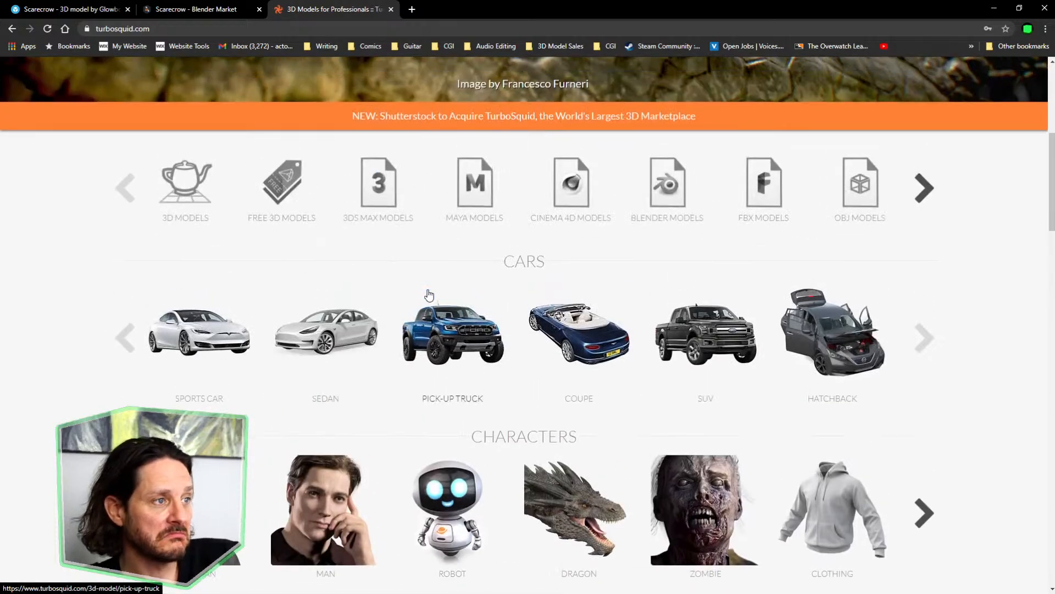
scroll(428, 294, up, 2)
scroll(426, 295, down, 5)
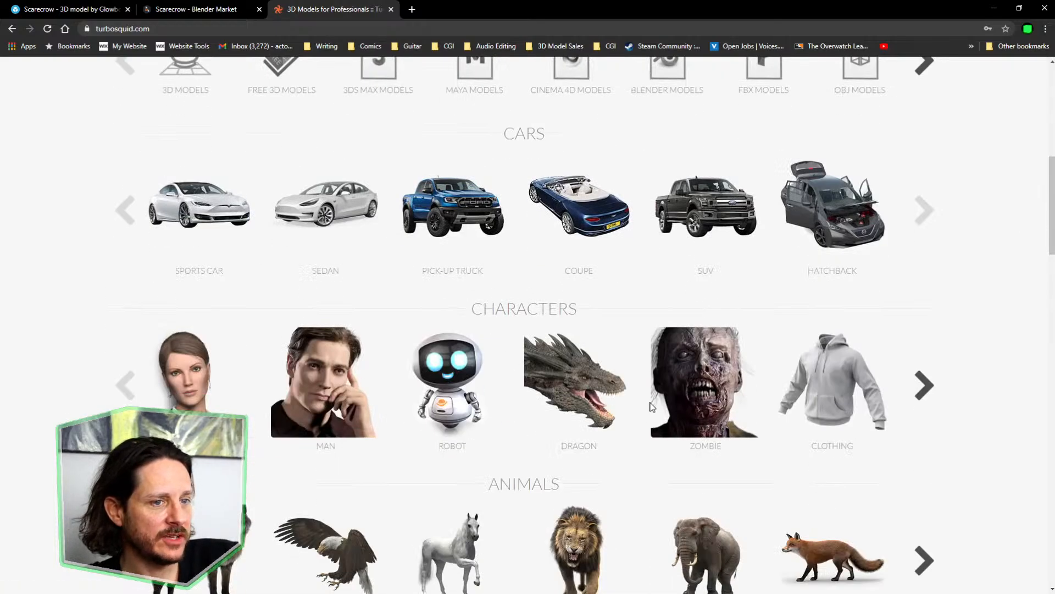
scroll(650, 410, down, 5)
scroll(651, 410, up, 1)
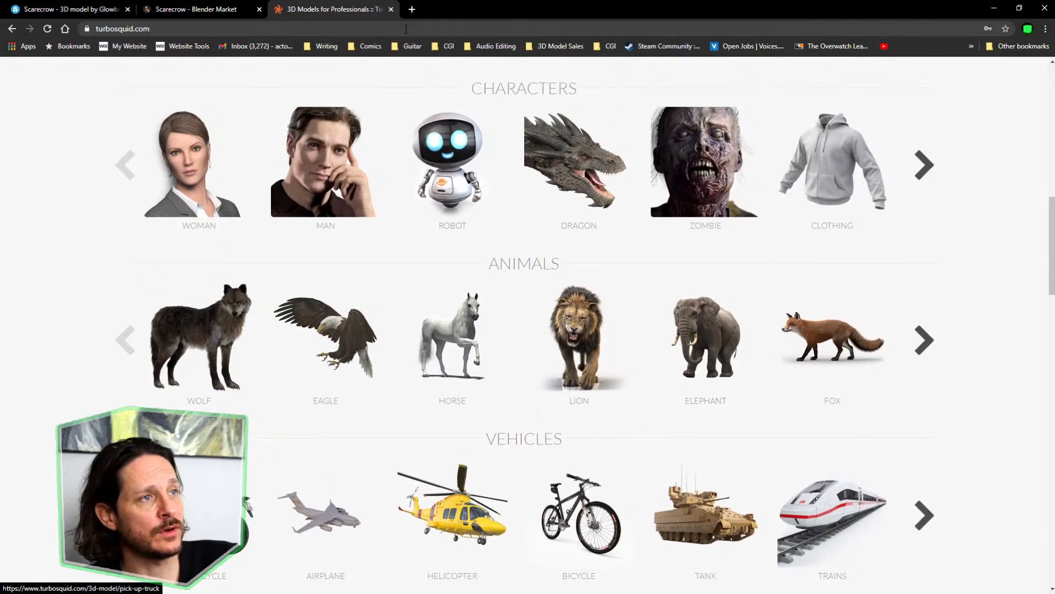
key(ctrl+w)
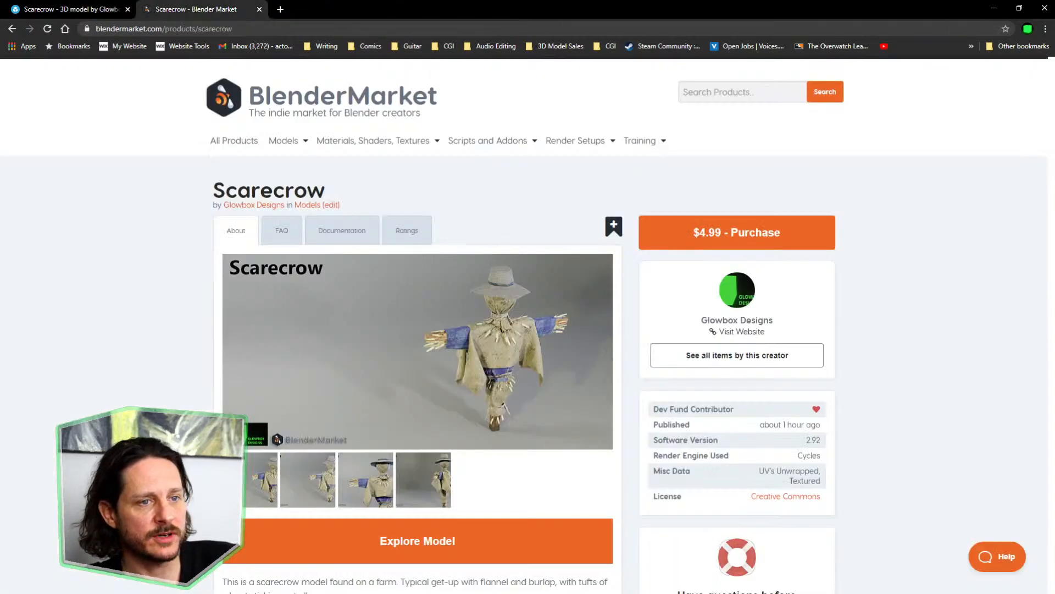